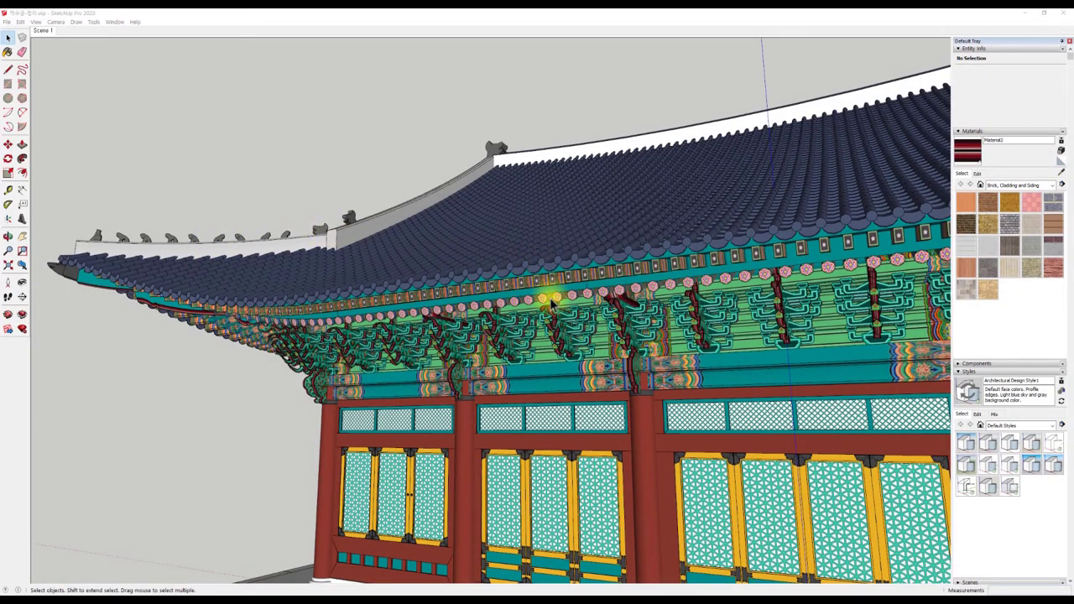
Orbit and zoom around the hall, looking down on the roof, then settle facing the facade.
{"action": "mouse_move", "coordinate": [436, 313]}
{"action": "middle_mouse_down"}
{"action": "mouse_move", "coordinate": [532, 355]}
{"action": "mouse_move", "coordinate": [566, 316]}
{"action": "mouse_move", "coordinate": [557, 311]}
{"action": "mouse_move", "coordinate": [635, 314]}
{"action": "mouse_move", "coordinate": [616, 307]}
{"action": "mouse_move", "coordinate": [576, 336]}
{"action": "mouse_move", "coordinate": [324, 344]}
{"action": "mouse_move", "coordinate": [260, 314]}
{"action": "mouse_move", "coordinate": [375, 234]}
{"action": "middle_mouse_up"}
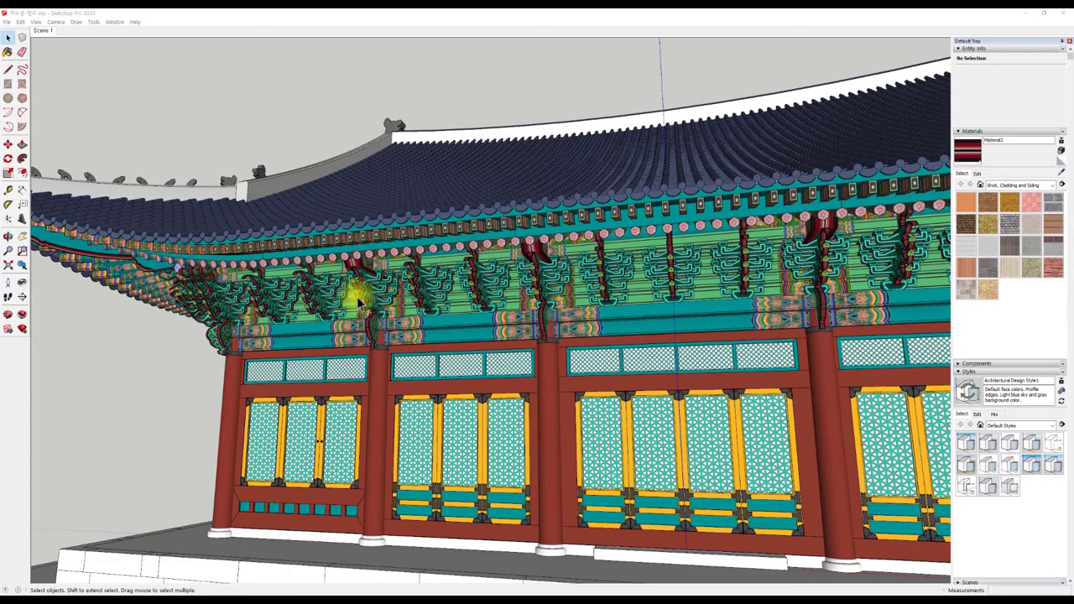
{"action": "mouse_move", "coordinate": [358, 304]}
{"action": "middle_mouse_down"}
{"action": "mouse_move", "coordinate": [355, 293]}
{"action": "mouse_move", "coordinate": [403, 288]}
{"action": "mouse_move", "coordinate": [491, 339]}
{"action": "mouse_move", "coordinate": [439, 344]}
{"action": "middle_mouse_up"}
{"action": "scroll", "coordinate": [444, 336], "scroll_direction": "down", "scroll_amount": 3}
{"action": "scroll", "coordinate": [420, 336], "scroll_direction": "up", "scroll_amount": 3}
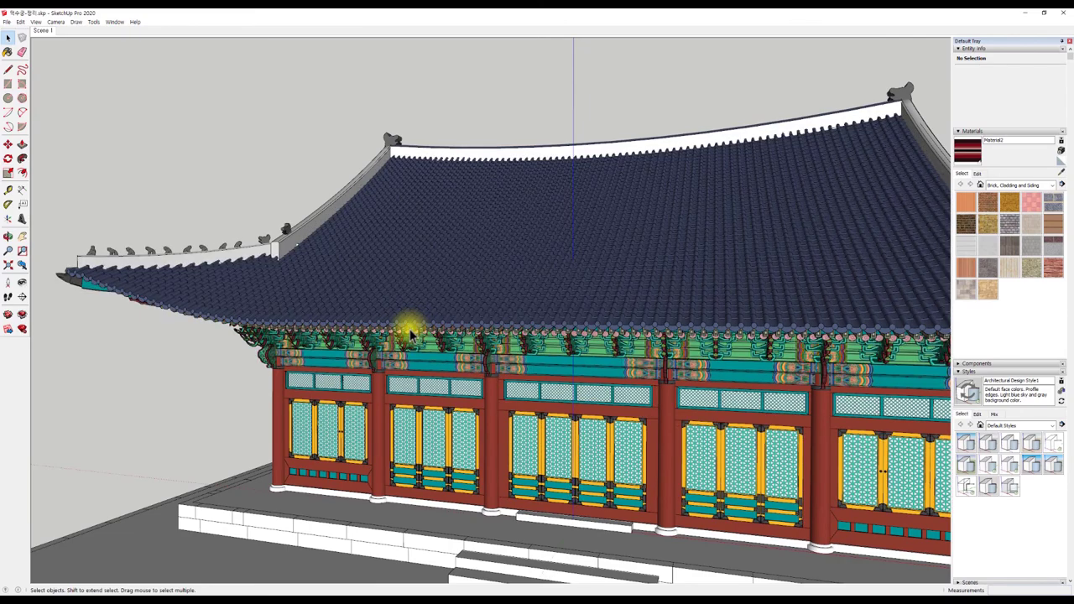
{"action": "mouse_move", "coordinate": [403, 335]}
{"action": "middle_mouse_down"}
{"action": "mouse_move", "coordinate": [238, 326]}
{"action": "mouse_move", "coordinate": [780, 336]}
{"action": "mouse_move", "coordinate": [776, 323]}
{"action": "mouse_move", "coordinate": [491, 304]}
{"action": "mouse_move", "coordinate": [223, 249]}
{"action": "mouse_move", "coordinate": [252, 232]}
{"action": "mouse_move", "coordinate": [486, 226]}
{"action": "mouse_move", "coordinate": [462, 290]}
{"action": "mouse_move", "coordinate": [271, 300]}
{"action": "mouse_move", "coordinate": [216, 243]}
{"action": "mouse_move", "coordinate": [193, 235]}
{"action": "middle_mouse_up"}
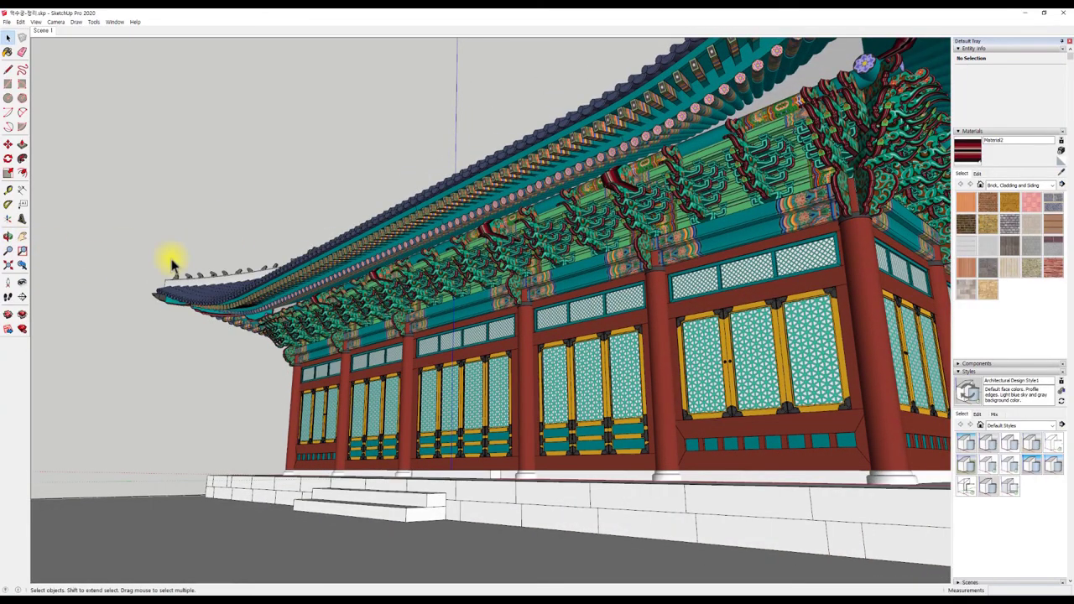
{"action": "mouse_move", "coordinate": [172, 264]}
{"action": "middle_mouse_down"}
{"action": "mouse_move", "coordinate": [420, 299]}
{"action": "mouse_move", "coordinate": [456, 317]}
{"action": "middle_mouse_up"}
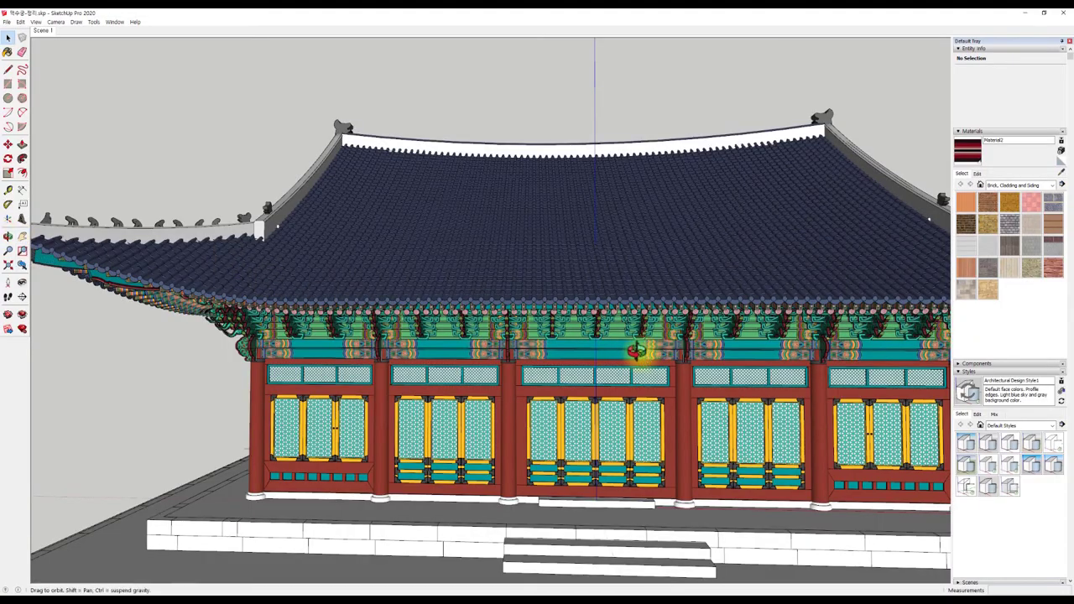
Swing back to the facade, zoom out to the whole hall and platform, then approach the front corner.
{"action": "mouse_move", "coordinate": [636, 351]}
{"action": "middle_mouse_down"}
{"action": "mouse_move", "coordinate": [372, 336]}
{"action": "mouse_move", "coordinate": [600, 336]}
{"action": "mouse_move", "coordinate": [512, 350]}
{"action": "middle_mouse_up"}
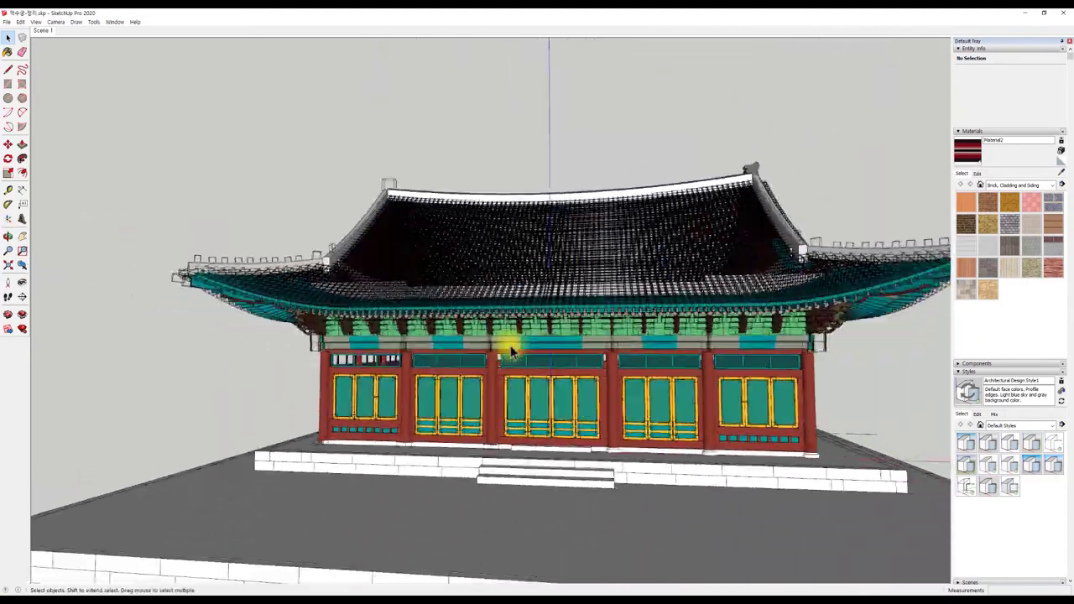
{"action": "scroll", "coordinate": [512, 350], "scroll_direction": "up", "scroll_amount": 3}
{"action": "scroll", "coordinate": [511, 350], "scroll_direction": "up", "scroll_amount": 2}
{"action": "scroll", "coordinate": [512, 350], "scroll_direction": "down", "scroll_amount": 3}
{"action": "scroll", "coordinate": [512, 350], "scroll_direction": "down", "scroll_amount": 2}
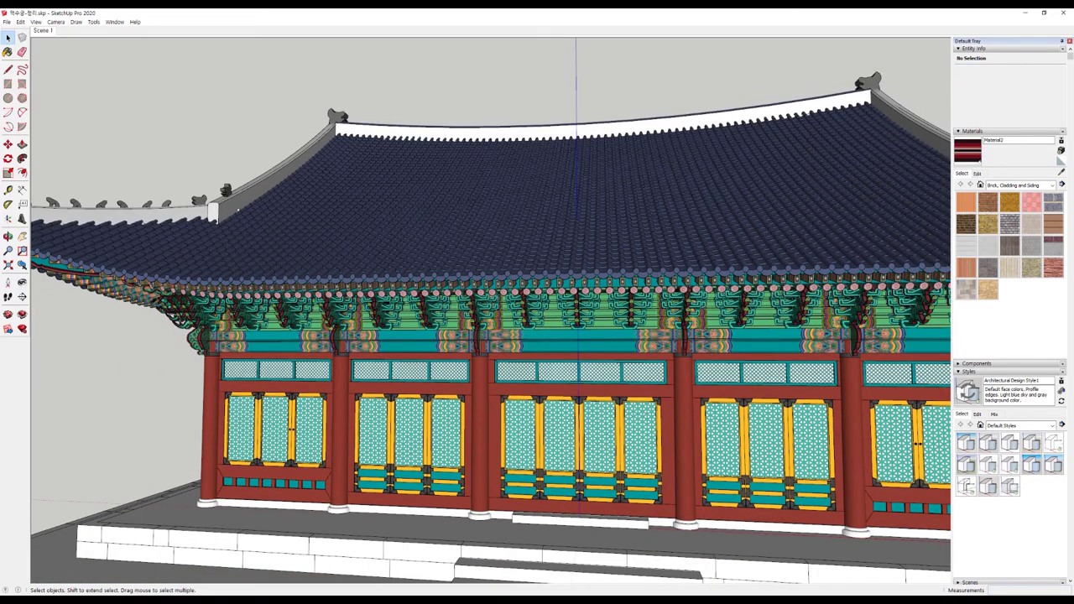
{"action": "scroll", "coordinate": [89, 256], "scroll_direction": "down", "scroll_amount": 3}
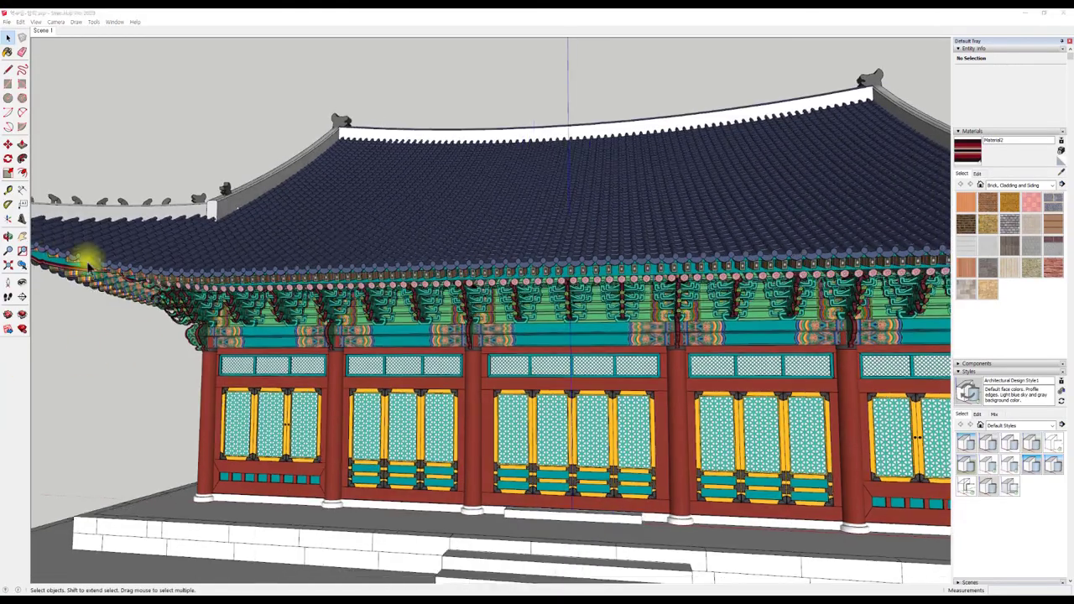
{"action": "mouse_move", "coordinate": [89, 257]}
{"action": "middle_mouse_down"}
{"action": "mouse_move", "coordinate": [447, 236]}
{"action": "mouse_move", "coordinate": [329, 252]}
{"action": "middle_mouse_up"}
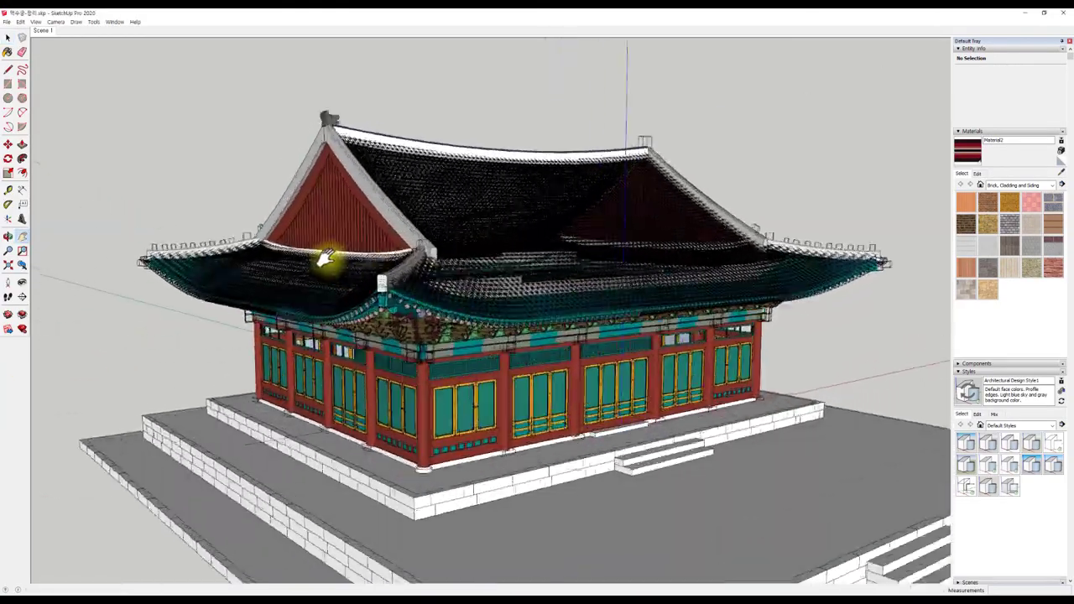
{"action": "scroll", "coordinate": [451, 291], "scroll_direction": "up", "scroll_amount": 3}
{"action": "scroll", "coordinate": [319, 209], "scroll_direction": "up", "scroll_amount": 2}
{"action": "mouse_move", "coordinate": [319, 209]}
{"action": "middle_mouse_down"}
{"action": "mouse_move", "coordinate": [544, 258]}
{"action": "mouse_move", "coordinate": [568, 252]}
{"action": "mouse_move", "coordinate": [427, 233]}
{"action": "mouse_move", "coordinate": [557, 237]}
{"action": "mouse_move", "coordinate": [454, 269]}
{"action": "mouse_move", "coordinate": [543, 300]}
{"action": "middle_mouse_up"}
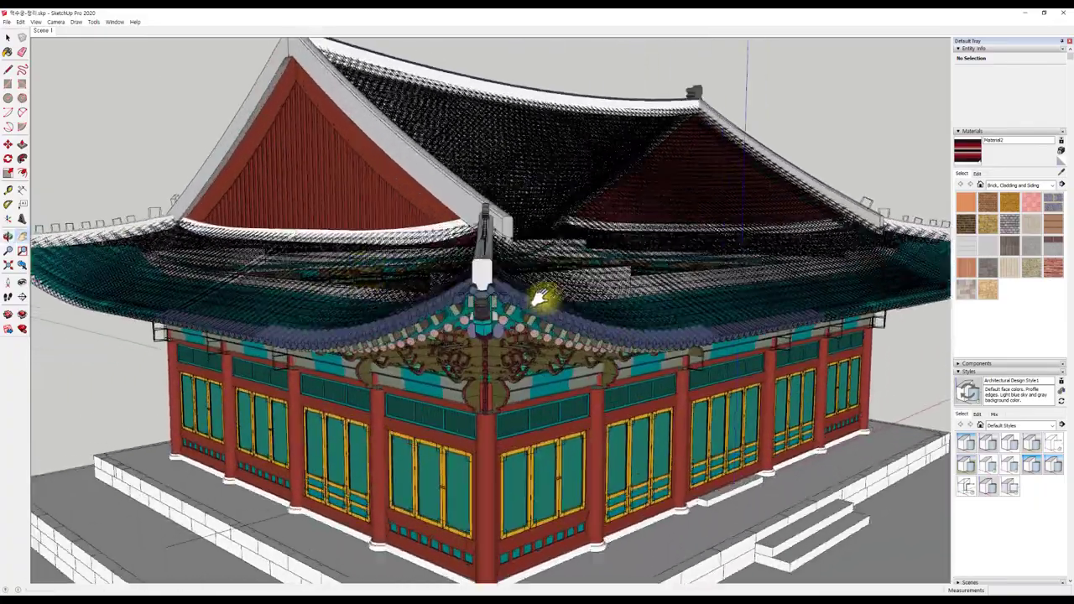
{"action": "scroll", "coordinate": [491, 263], "scroll_direction": "up", "scroll_amount": 4}
Orbit along the roof ridge and under the eaves to study brackets and columns, then zoom out.
{"action": "mouse_move", "coordinate": [440, 246]}
{"action": "middle_mouse_down"}
{"action": "mouse_move", "coordinate": [431, 252]}
{"action": "mouse_move", "coordinate": [542, 305]}
{"action": "mouse_move", "coordinate": [614, 366]}
{"action": "mouse_move", "coordinate": [699, 299]}
{"action": "mouse_move", "coordinate": [772, 371]}
{"action": "mouse_move", "coordinate": [579, 163]}
{"action": "mouse_move", "coordinate": [244, 103]}
{"action": "mouse_move", "coordinate": [63, 221]}
{"action": "mouse_move", "coordinate": [106, 344]}
{"action": "mouse_move", "coordinate": [154, 431]}
{"action": "mouse_move", "coordinate": [353, 518]}
{"action": "mouse_move", "coordinate": [520, 501]}
{"action": "mouse_move", "coordinate": [635, 424]}
{"action": "mouse_move", "coordinate": [515, 506]}
{"action": "mouse_move", "coordinate": [307, 355]}
{"action": "mouse_move", "coordinate": [276, 173]}
{"action": "mouse_move", "coordinate": [504, 103]}
{"action": "mouse_move", "coordinate": [643, 178]}
{"action": "mouse_move", "coordinate": [669, 329]}
{"action": "mouse_move", "coordinate": [604, 470]}
{"action": "mouse_move", "coordinate": [379, 462]}
{"action": "mouse_move", "coordinate": [209, 347]}
{"action": "mouse_move", "coordinate": [159, 132]}
{"action": "mouse_move", "coordinate": [631, 34]}
{"action": "mouse_move", "coordinate": [703, 137]}
{"action": "mouse_move", "coordinate": [694, 139]}
{"action": "mouse_move", "coordinate": [788, 99]}
{"action": "mouse_move", "coordinate": [642, 17]}
{"action": "middle_mouse_up"}
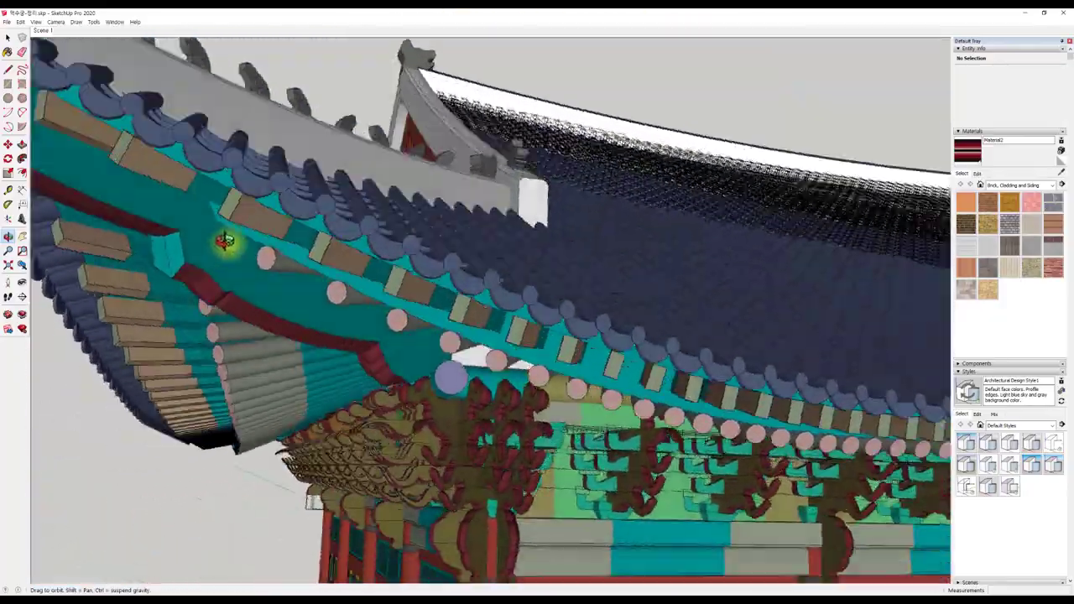
{"action": "mouse_move", "coordinate": [225, 241]}
{"action": "middle_mouse_down"}
{"action": "mouse_move", "coordinate": [403, 379]}
{"action": "mouse_move", "coordinate": [551, 462]}
{"action": "mouse_move", "coordinate": [308, 341]}
{"action": "mouse_move", "coordinate": [392, 70]}
{"action": "mouse_move", "coordinate": [681, 15]}
{"action": "mouse_move", "coordinate": [909, 48]}
{"action": "mouse_move", "coordinate": [710, 67]}
{"action": "mouse_move", "coordinate": [400, 37]}
{"action": "middle_mouse_up"}
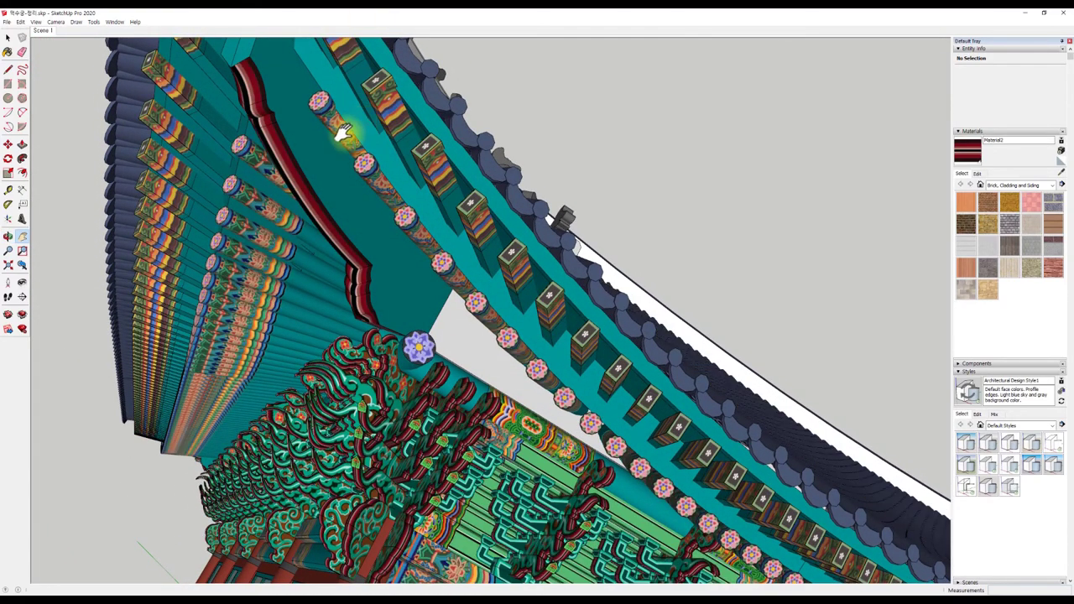
{"action": "mouse_move", "coordinate": [345, 147]}
{"action": "middle_mouse_down"}
{"action": "mouse_move", "coordinate": [427, 156]}
{"action": "mouse_move", "coordinate": [439, 144]}
{"action": "mouse_move", "coordinate": [528, 436]}
{"action": "mouse_move", "coordinate": [504, 304]}
{"action": "mouse_move", "coordinate": [556, 496]}
{"action": "mouse_move", "coordinate": [532, 350]}
{"action": "mouse_move", "coordinate": [775, 314]}
{"action": "mouse_move", "coordinate": [822, 568]}
{"action": "mouse_move", "coordinate": [580, 364]}
{"action": "mouse_move", "coordinate": [136, 431]}
{"action": "mouse_move", "coordinate": [6, 251]}
{"action": "mouse_move", "coordinate": [379, 113]}
{"action": "mouse_move", "coordinate": [643, 288]}
{"action": "mouse_move", "coordinate": [422, 296]}
{"action": "mouse_move", "coordinate": [302, 369]}
{"action": "mouse_move", "coordinate": [335, 293]}
{"action": "mouse_move", "coordinate": [479, 175]}
{"action": "mouse_move", "coordinate": [549, 137]}
{"action": "mouse_move", "coordinate": [399, 267]}
{"action": "mouse_move", "coordinate": [535, 576]}
{"action": "mouse_move", "coordinate": [537, 450]}
{"action": "mouse_move", "coordinate": [367, 232]}
{"action": "mouse_move", "coordinate": [417, 156]}
{"action": "mouse_move", "coordinate": [628, 173]}
{"action": "mouse_move", "coordinate": [375, 350]}
{"action": "middle_mouse_up"}
{"action": "scroll", "coordinate": [533, 323], "scroll_direction": "down", "scroll_amount": 5}
{"action": "scroll", "coordinate": [503, 364], "scroll_direction": "down", "scroll_amount": 5}
{"action": "scroll", "coordinate": [484, 403], "scroll_direction": "down", "scroll_amount": 5}
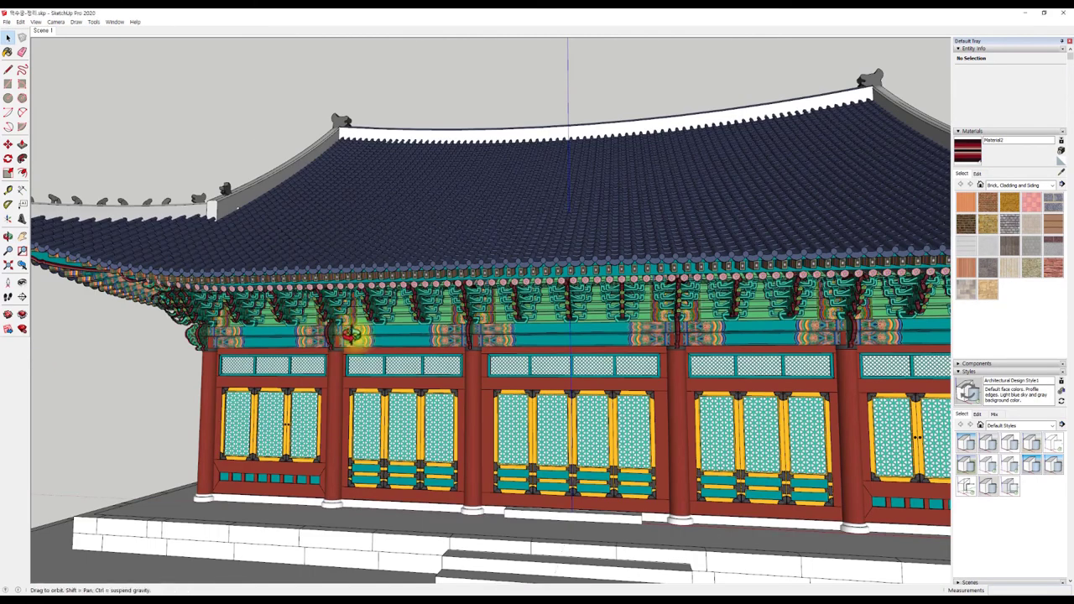
Orbit and zoom out to a wider, higher frontal view revealing the front steps and platform.
{"action": "mouse_move", "coordinate": [352, 336]}
{"action": "middle_mouse_down"}
{"action": "mouse_move", "coordinate": [343, 343]}
{"action": "mouse_move", "coordinate": [382, 336]}
{"action": "mouse_move", "coordinate": [271, 436]}
{"action": "mouse_move", "coordinate": [482, 283]}
{"action": "mouse_move", "coordinate": [344, 384]}
{"action": "mouse_move", "coordinate": [192, 319]}
{"action": "mouse_move", "coordinate": [610, 302]}
{"action": "mouse_move", "coordinate": [307, 328]}
{"action": "mouse_move", "coordinate": [532, 311]}
{"action": "mouse_move", "coordinate": [767, 314]}
{"action": "mouse_move", "coordinate": [365, 330]}
{"action": "mouse_move", "coordinate": [233, 311]}
{"action": "mouse_move", "coordinate": [420, 307]}
{"action": "middle_mouse_up"}
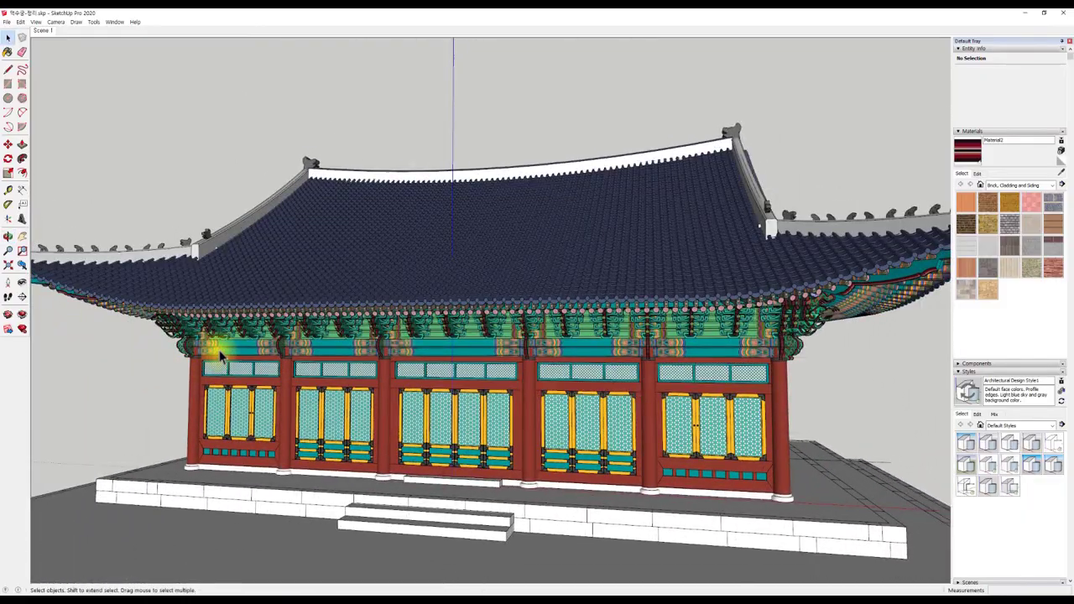
{"action": "scroll", "coordinate": [220, 356], "scroll_direction": "down", "scroll_amount": 3}
{"action": "mouse_move", "coordinate": [305, 388]}
{"action": "middle_mouse_down"}
{"action": "mouse_move", "coordinate": [336, 444]}
{"action": "mouse_move", "coordinate": [280, 326]}
{"action": "middle_mouse_up"}
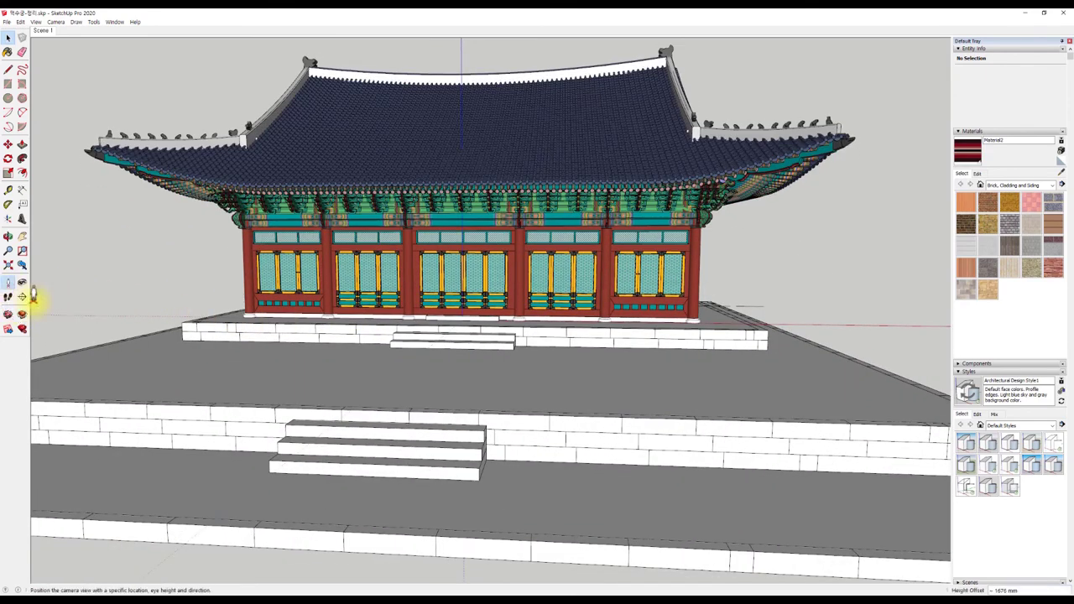
Set the camera down at eye height before the wall, then reposition it close to the doors.
{"action": "left_click", "coordinate": [288, 385]}
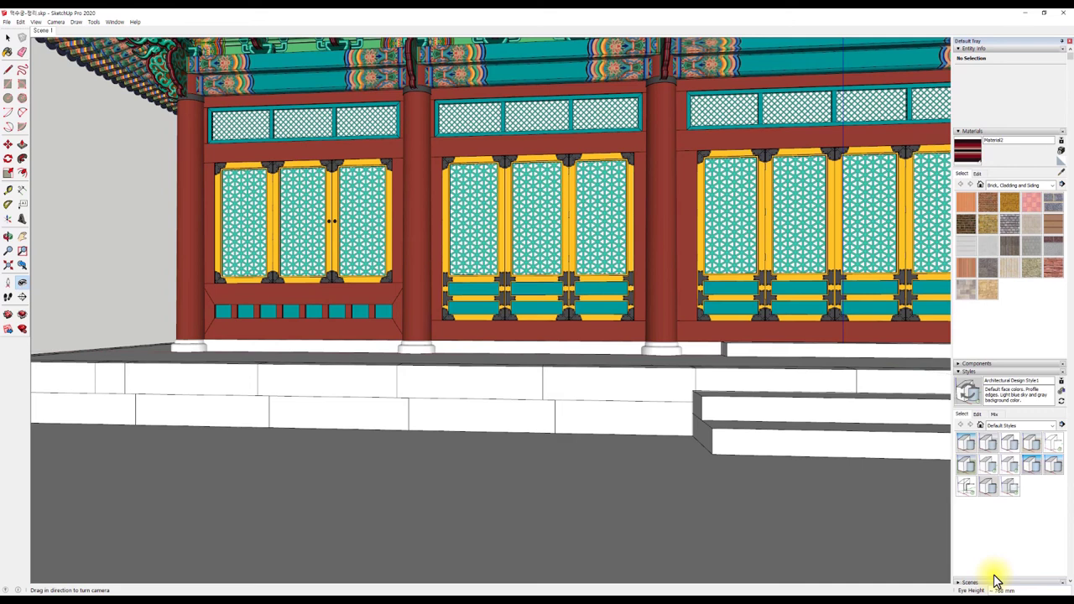
{"action": "type", "text": "170"}
{"action": "key", "text": "Return"}
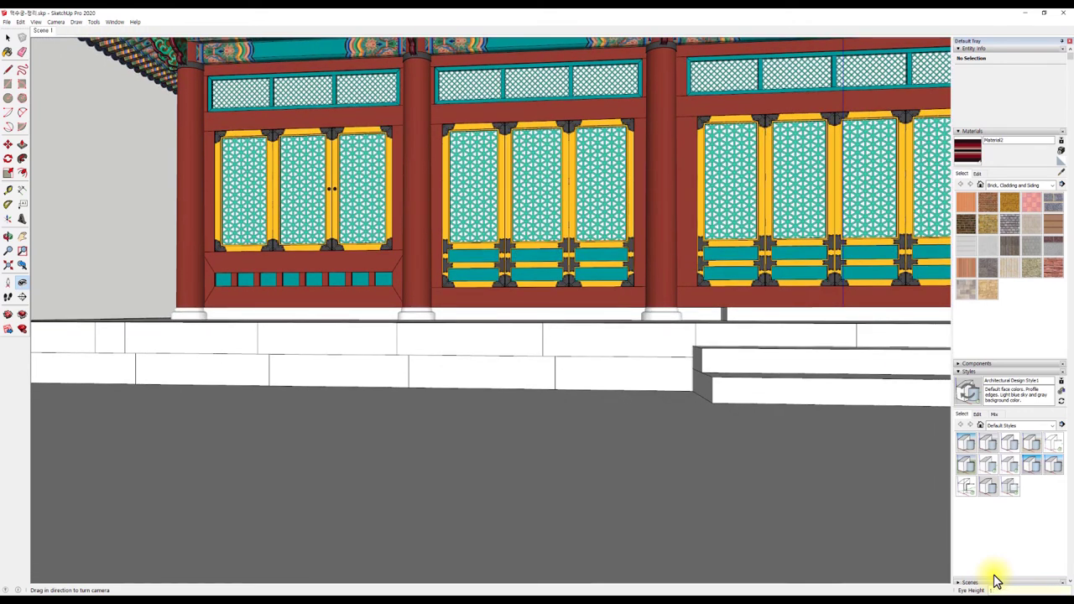
{"action": "key", "text": "Return"}
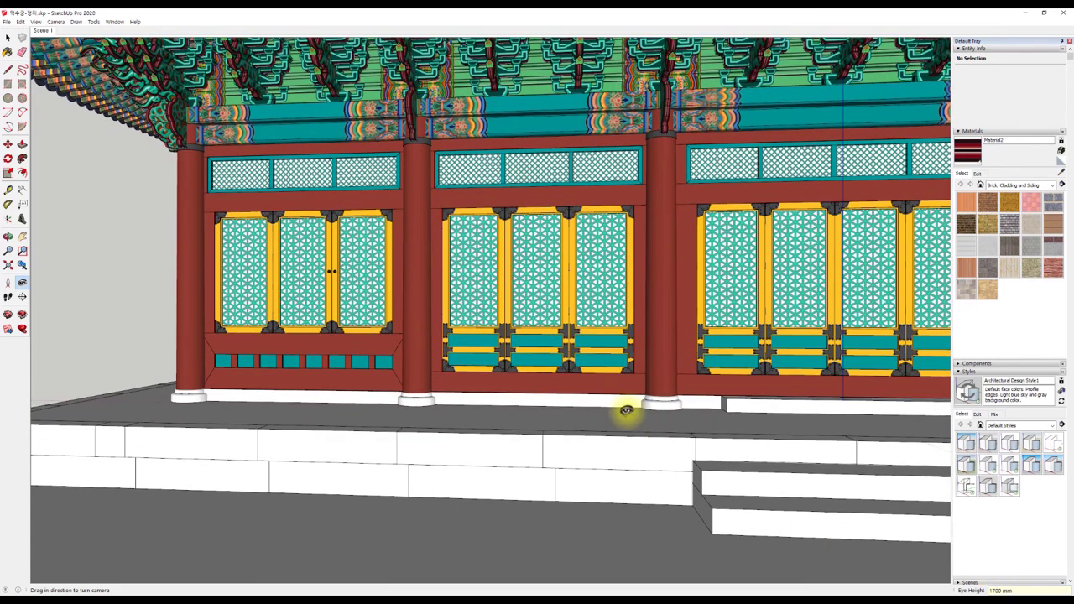
{"action": "left_click", "coordinate": [10, 287]}
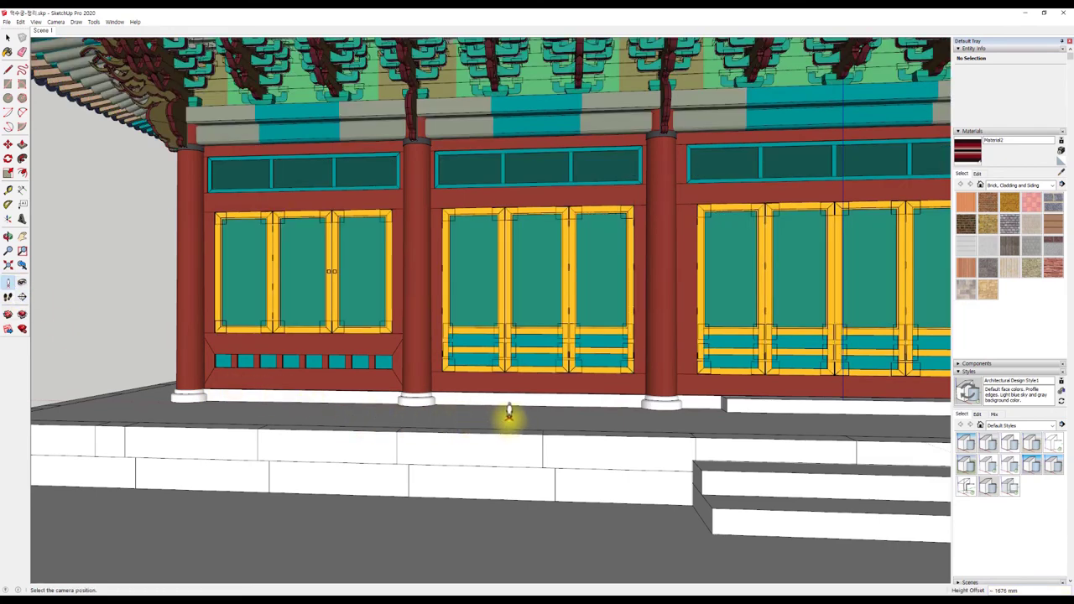
{"action": "left_click", "coordinate": [508, 413]}
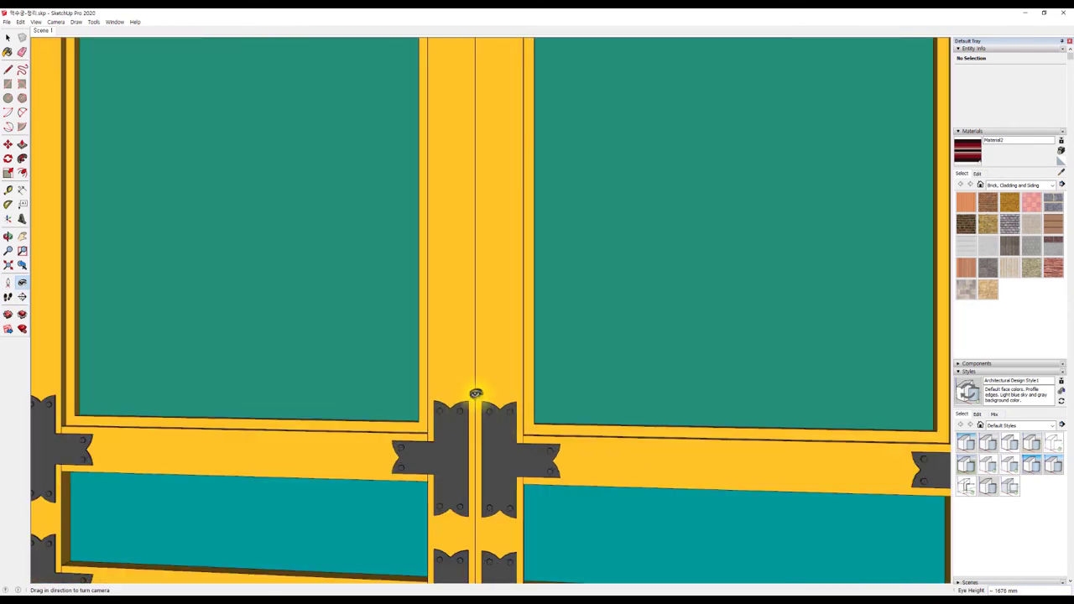
Look around from the doors: down at the hinges, up along the eaves, back to the walls.
{"action": "mouse_move", "coordinate": [476, 394]}
{"action": "left_mouse_down"}
{"action": "mouse_move", "coordinate": [547, 302]}
{"action": "mouse_move", "coordinate": [461, 302]}
{"action": "mouse_move", "coordinate": [262, 222]}
{"action": "mouse_move", "coordinate": [247, 246]}
{"action": "mouse_move", "coordinate": [321, 216]}
{"action": "mouse_move", "coordinate": [383, 118]}
{"action": "mouse_move", "coordinate": [453, 67]}
{"action": "mouse_move", "coordinate": [1036, 107]}
{"action": "left_mouse_up"}
{"action": "mouse_move", "coordinate": [726, 270]}
{"action": "left_mouse_down"}
{"action": "mouse_move", "coordinate": [576, 223]}
{"action": "mouse_move", "coordinate": [679, 141]}
{"action": "mouse_move", "coordinate": [939, 156]}
{"action": "mouse_move", "coordinate": [856, 263]}
{"action": "mouse_move", "coordinate": [635, 300]}
{"action": "mouse_move", "coordinate": [643, 163]}
{"action": "mouse_move", "coordinate": [915, 196]}
{"action": "mouse_move", "coordinate": [379, 400]}
{"action": "mouse_move", "coordinate": [451, 570]}
{"action": "mouse_move", "coordinate": [907, 554]}
{"action": "mouse_move", "coordinate": [1062, 137]}
{"action": "mouse_move", "coordinate": [855, 41]}
{"action": "mouse_move", "coordinate": [853, 136]}
{"action": "left_mouse_up"}
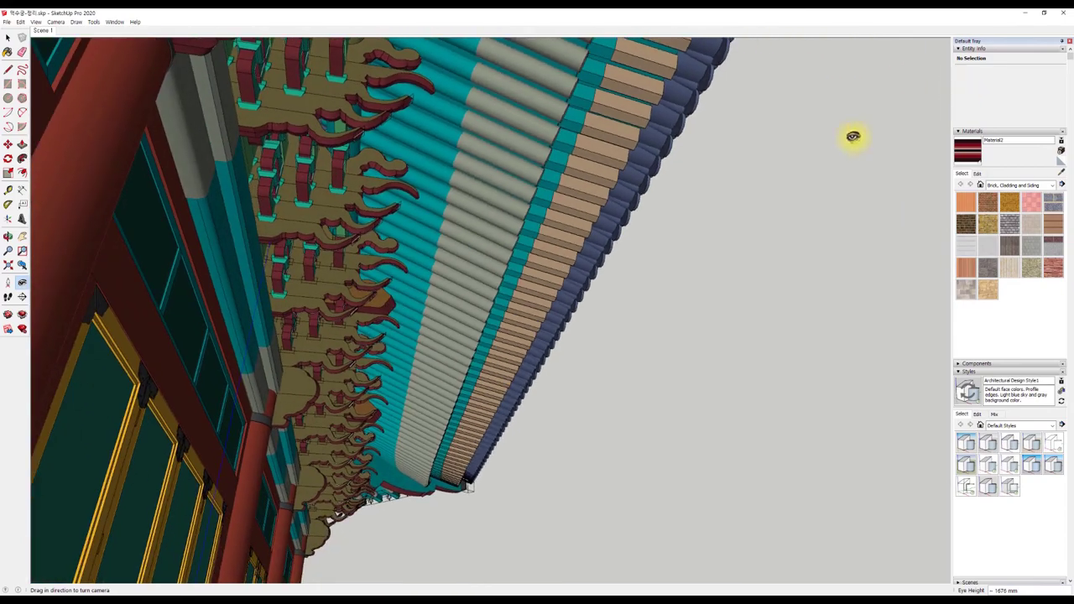
{"action": "mouse_move", "coordinate": [301, 235]}
{"action": "left_mouse_down"}
{"action": "mouse_move", "coordinate": [918, 156]}
{"action": "mouse_move", "coordinate": [498, 175]}
{"action": "mouse_move", "coordinate": [940, 156]}
{"action": "mouse_move", "coordinate": [678, 236]}
{"action": "mouse_move", "coordinate": [751, 244]}
{"action": "mouse_move", "coordinate": [717, 245]}
{"action": "left_mouse_up"}
{"action": "mouse_move", "coordinate": [533, 232]}
{"action": "left_mouse_down"}
{"action": "mouse_move", "coordinate": [747, 225]}
{"action": "mouse_move", "coordinate": [491, 227]}
{"action": "mouse_move", "coordinate": [684, 290]}
{"action": "mouse_move", "coordinate": [758, 386]}
{"action": "left_mouse_up"}
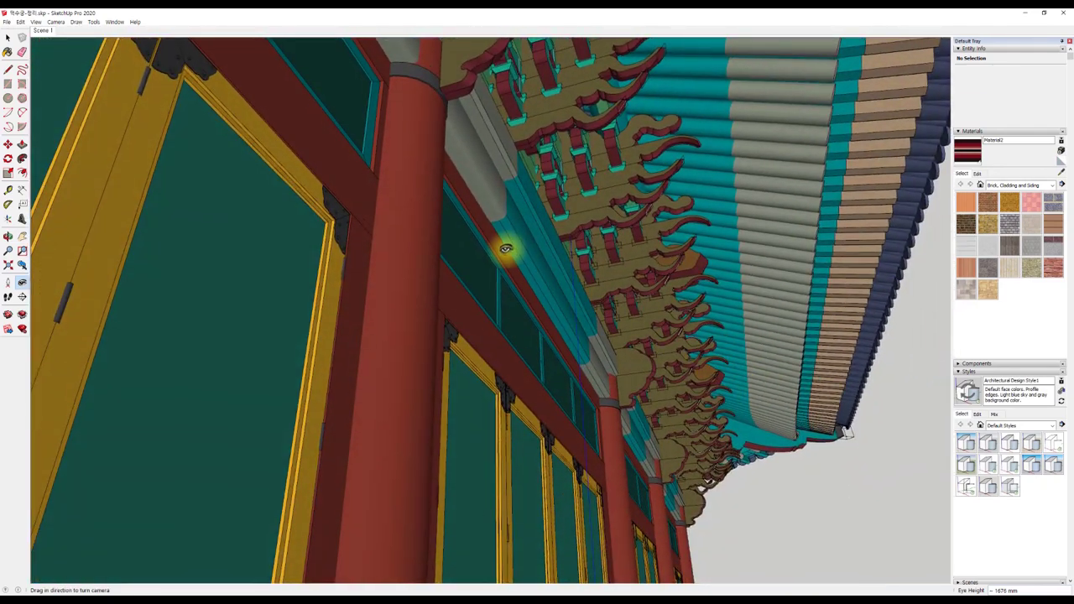
{"action": "mouse_move", "coordinate": [506, 248]}
{"action": "left_mouse_down"}
{"action": "mouse_move", "coordinate": [537, 277]}
{"action": "mouse_move", "coordinate": [630, 434]}
{"action": "mouse_move", "coordinate": [592, 330]}
{"action": "left_mouse_up"}
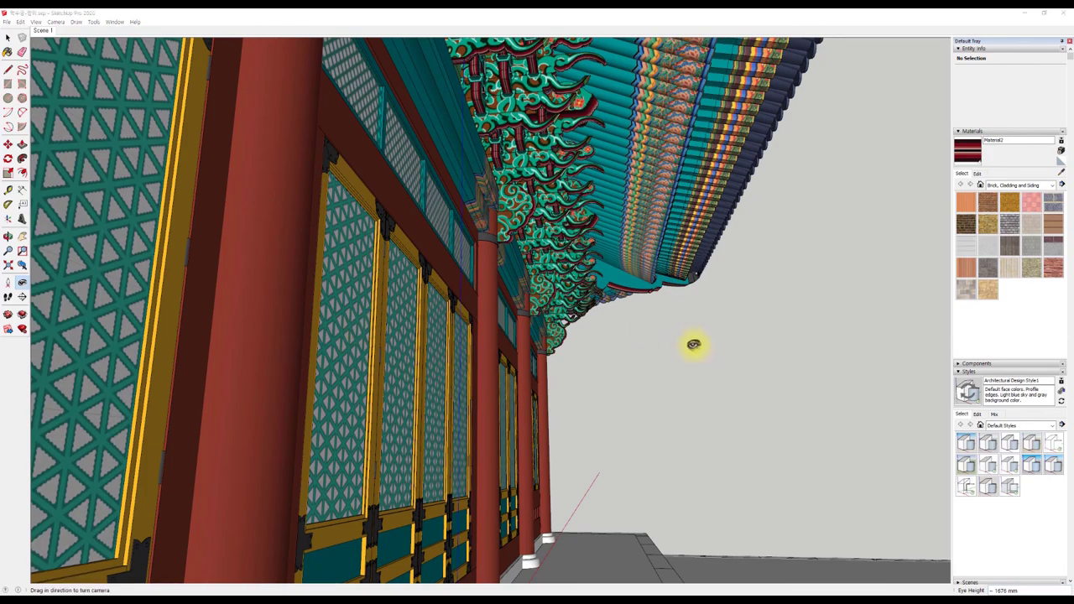
Zoom out to a higher, centred frontal view of the hall, then an oblique one.
{"action": "scroll", "coordinate": [729, 345], "scroll_direction": "down", "scroll_amount": 2}
{"action": "scroll", "coordinate": [689, 377], "scroll_direction": "down", "scroll_amount": 3}
{"action": "scroll", "coordinate": [414, 386], "scroll_direction": "down", "scroll_amount": 2}
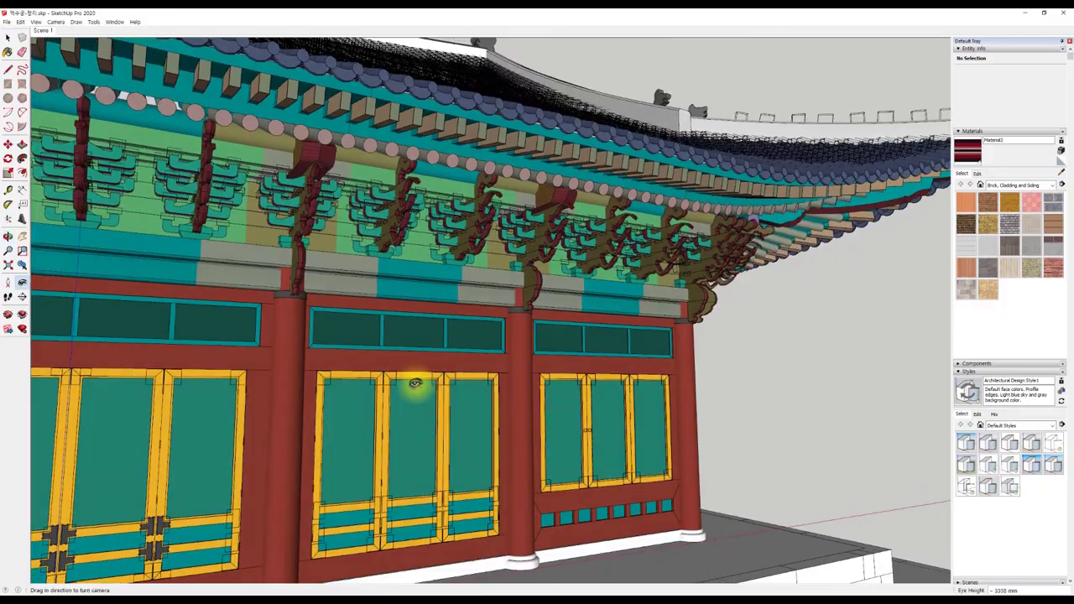
{"action": "scroll", "coordinate": [415, 381], "scroll_direction": "down", "scroll_amount": 3}
{"action": "mouse_move", "coordinate": [363, 366]}
{"action": "middle_mouse_down"}
{"action": "mouse_move", "coordinate": [571, 311]}
{"action": "mouse_move", "coordinate": [470, 353]}
{"action": "mouse_move", "coordinate": [435, 385]}
{"action": "middle_mouse_up"}
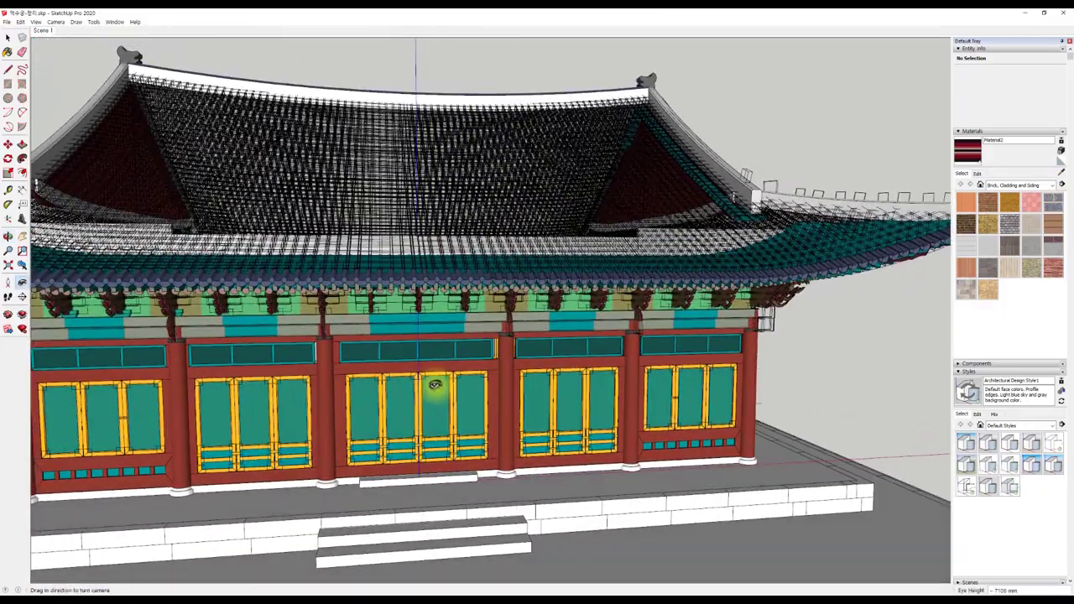
{"action": "scroll", "coordinate": [433, 382], "scroll_direction": "down", "scroll_amount": 3}
{"action": "middle_click_drag", "start_coordinate": [377, 352], "coordinate": [486, 338]}
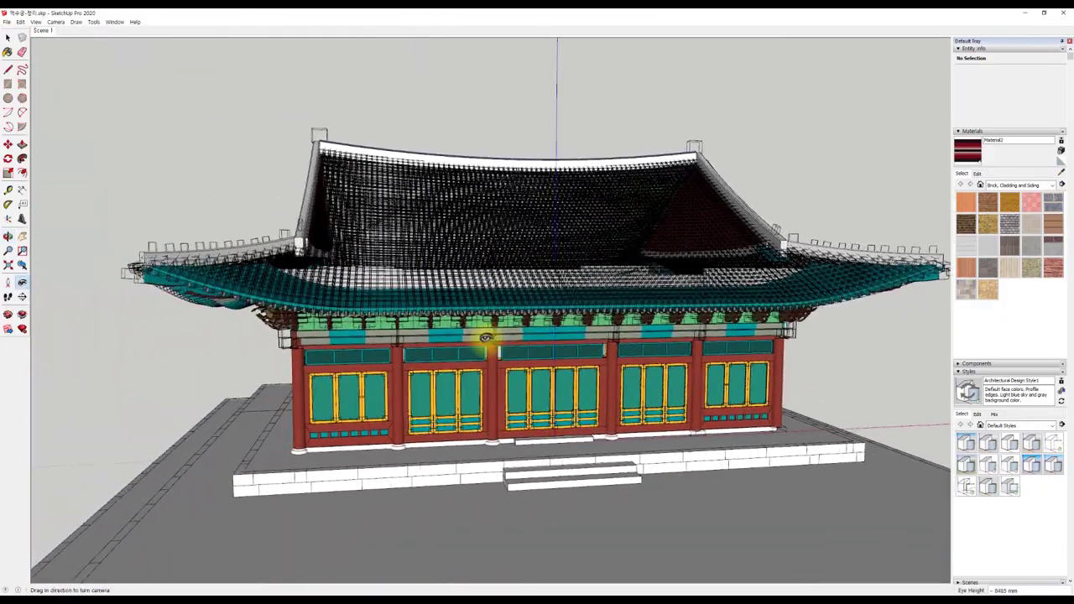
{"action": "mouse_move", "coordinate": [557, 335]}
{"action": "middle_mouse_down"}
{"action": "mouse_move", "coordinate": [400, 360]}
{"action": "mouse_move", "coordinate": [455, 330]}
{"action": "middle_mouse_up"}
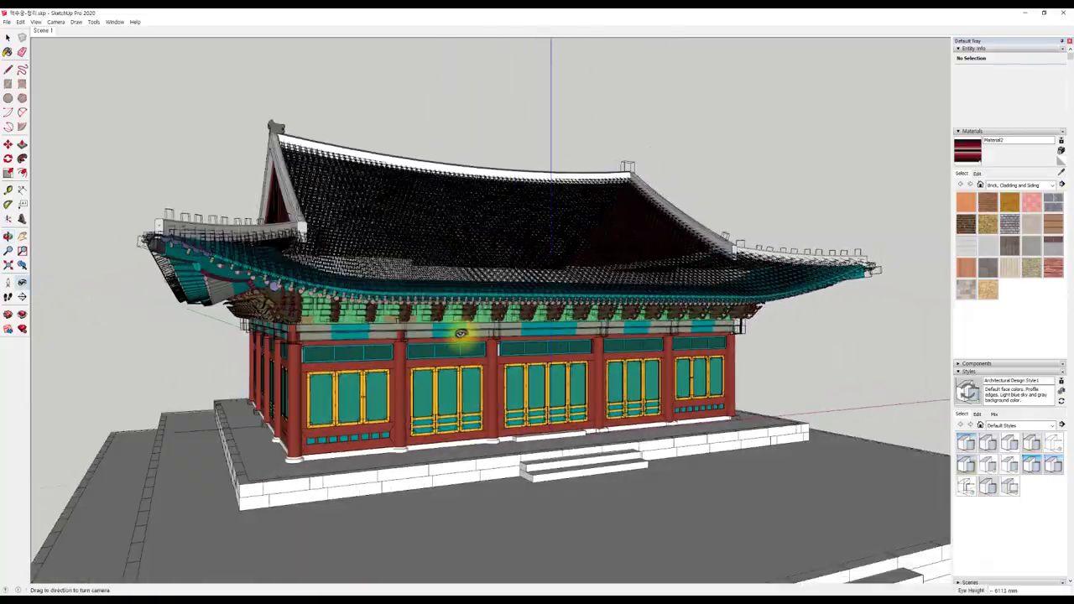
{"action": "scroll", "coordinate": [461, 334], "scroll_direction": "up", "scroll_amount": 3}
{"action": "scroll", "coordinate": [461, 333], "scroll_direction": "up", "scroll_amount": 3}
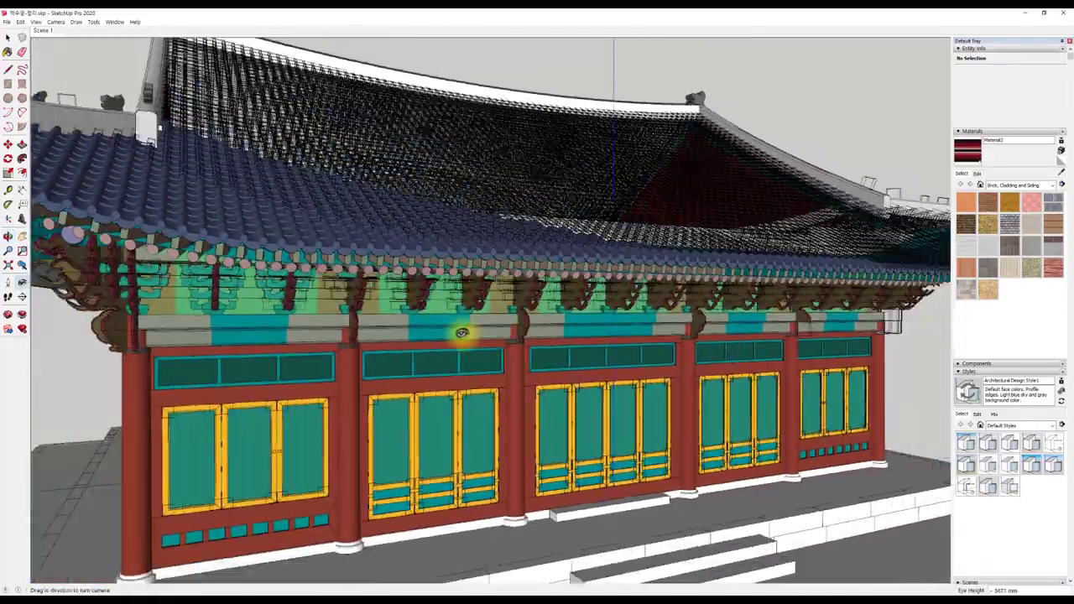
Zoom in and turn so the hall's front bays fill the view.
{"action": "mouse_move", "coordinate": [462, 334]}
{"action": "left_mouse_down"}
{"action": "mouse_move", "coordinate": [216, 335]}
{"action": "mouse_move", "coordinate": [383, 307]}
{"action": "mouse_move", "coordinate": [359, 313]}
{"action": "left_mouse_up"}
{"action": "scroll", "coordinate": [359, 313], "scroll_direction": "up", "scroll_amount": 3}
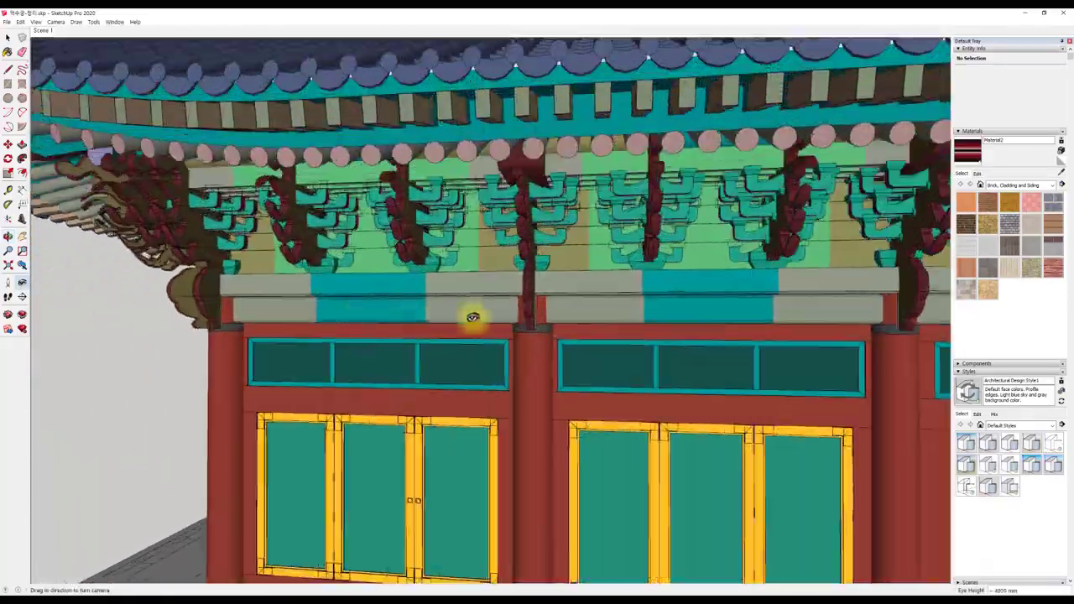
{"action": "middle_click_drag", "start_coordinate": [472, 314], "coordinate": [420, 320]}
{"action": "scroll", "coordinate": [431, 343], "scroll_direction": "up", "scroll_amount": 2}
{"action": "scroll", "coordinate": [479, 350], "scroll_direction": "up", "scroll_amount": 3}
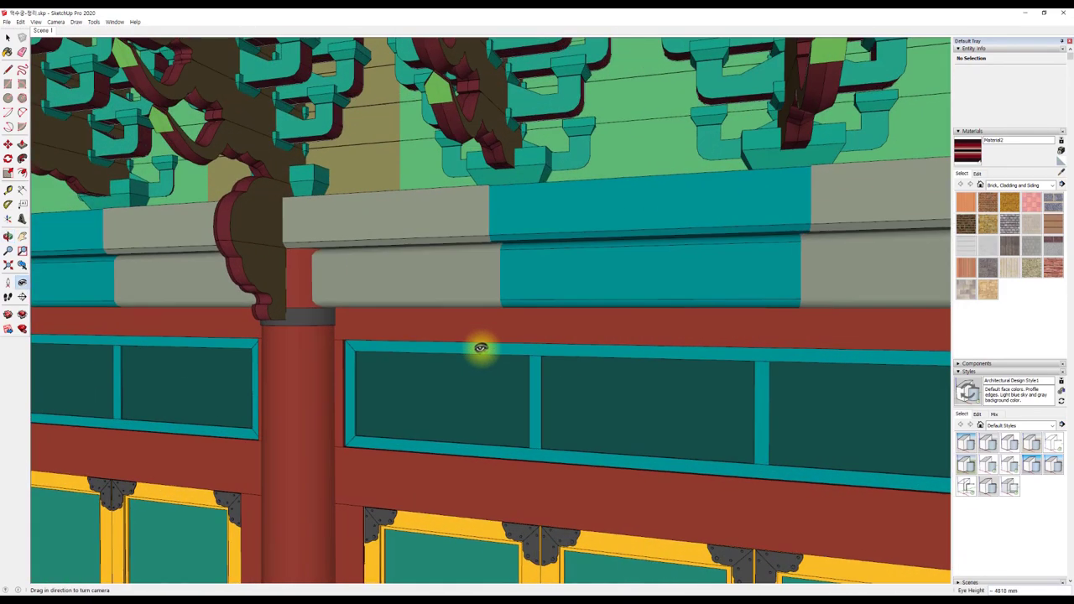
{"action": "scroll", "coordinate": [508, 359], "scroll_direction": "up", "scroll_amount": 3}
{"action": "scroll", "coordinate": [523, 362], "scroll_direction": "up", "scroll_amount": 3}
Pan the gaze across the beam, corner brackets and window bay, zooming in closer.
{"action": "mouse_move", "coordinate": [524, 363]}
{"action": "middle_mouse_down"}
{"action": "mouse_move", "coordinate": [537, 324]}
{"action": "mouse_move", "coordinate": [514, 328]}
{"action": "middle_mouse_up"}
{"action": "left_click_drag", "start_coordinate": [508, 333], "coordinate": [563, 379]}
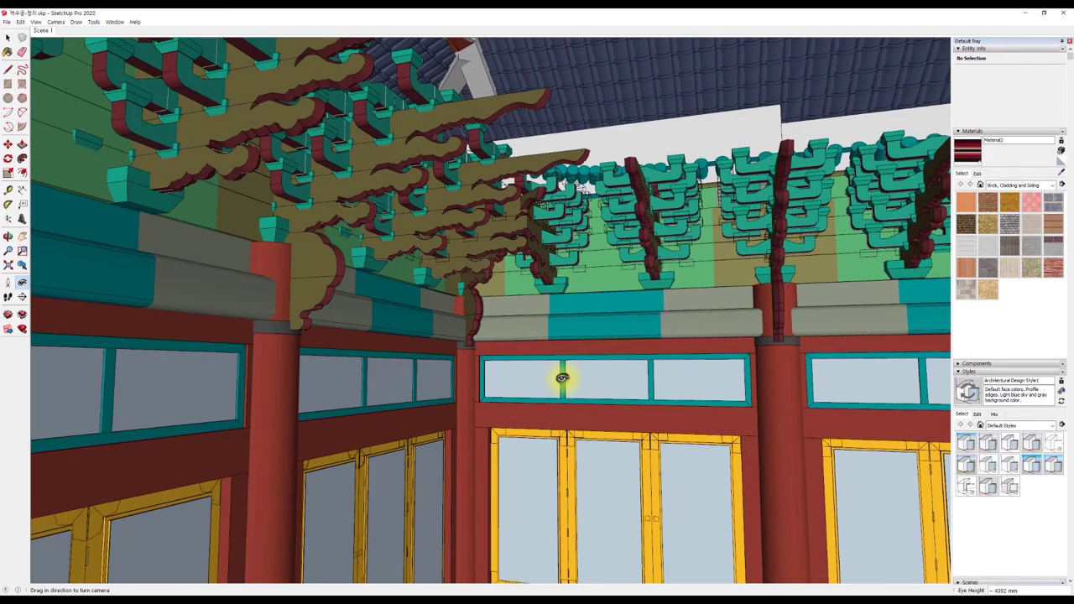
{"action": "mouse_move", "coordinate": [370, 378]}
{"action": "left_mouse_down"}
{"action": "mouse_move", "coordinate": [739, 355]}
{"action": "mouse_move", "coordinate": [934, 427]}
{"action": "mouse_move", "coordinate": [360, 271]}
{"action": "mouse_move", "coordinate": [350, 344]}
{"action": "left_mouse_up"}
{"action": "scroll", "coordinate": [266, 349], "scroll_direction": "up", "scroll_amount": 2}
{"action": "scroll", "coordinate": [266, 348], "scroll_direction": "up", "scroll_amount": 2}
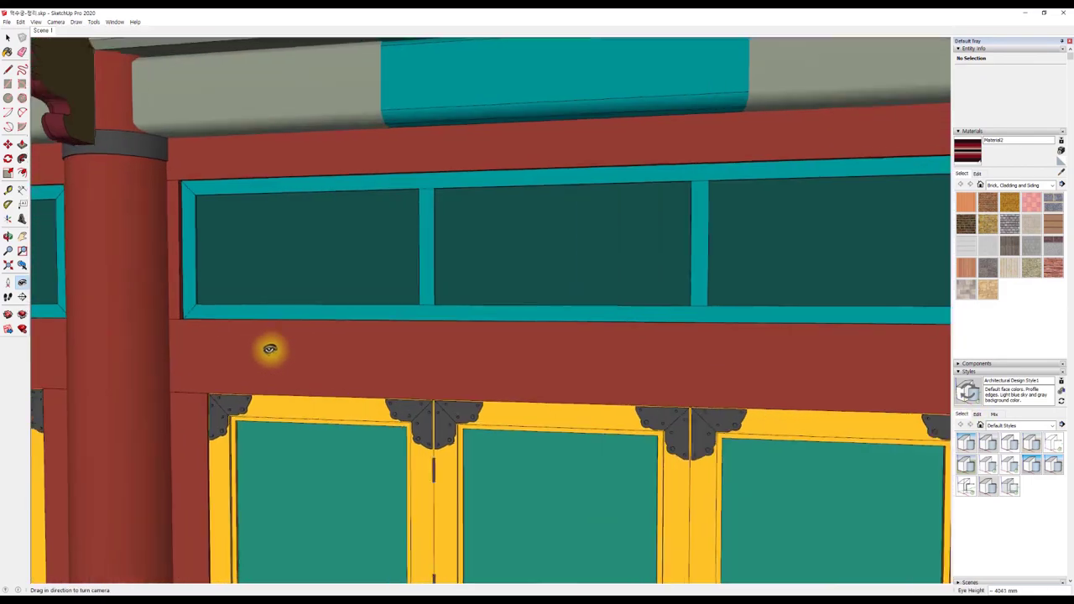
{"action": "scroll", "coordinate": [427, 347], "scroll_direction": "up", "scroll_amount": 2}
{"action": "scroll", "coordinate": [426, 348], "scroll_direction": "up", "scroll_amount": 2}
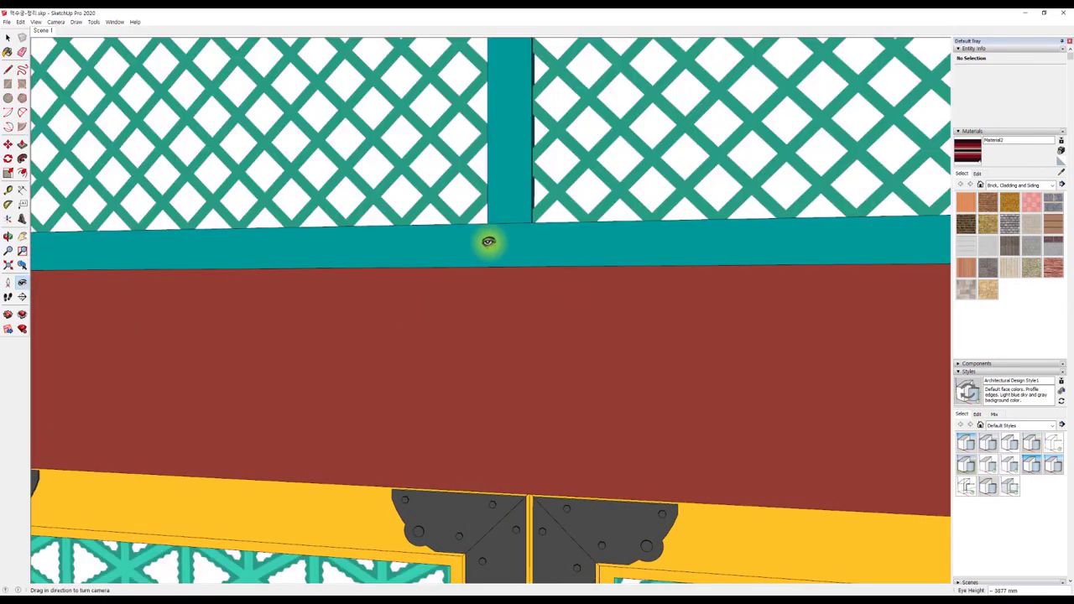
With Orbit (O), circle the courtyard beam and turn back toward the courtyard, zooming out.
{"action": "key", "text": "o"}
{"action": "mouse_move", "coordinate": [487, 243]}
{"action": "left_mouse_down"}
{"action": "mouse_move", "coordinate": [319, 248]}
{"action": "mouse_move", "coordinate": [319, 336]}
{"action": "mouse_move", "coordinate": [360, 336]}
{"action": "left_mouse_up"}
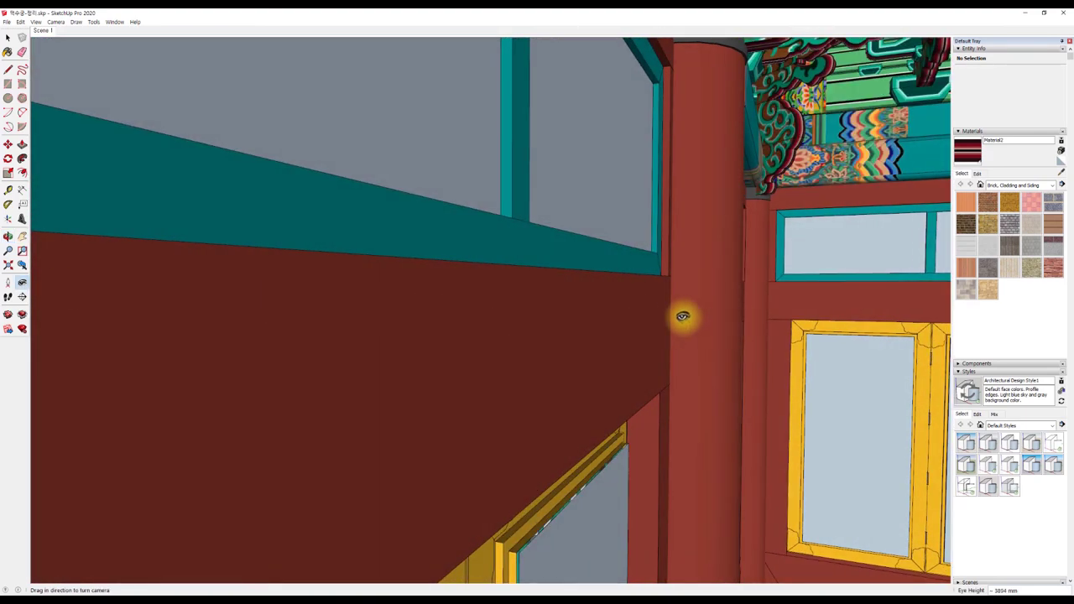
{"action": "left_click_drag", "start_coordinate": [682, 316], "coordinate": [410, 314]}
{"action": "scroll", "coordinate": [411, 314], "scroll_direction": "down", "scroll_amount": 2}
{"action": "scroll", "coordinate": [410, 314], "scroll_direction": "down", "scroll_amount": 2}
{"action": "scroll", "coordinate": [410, 316], "scroll_direction": "down", "scroll_amount": 3}
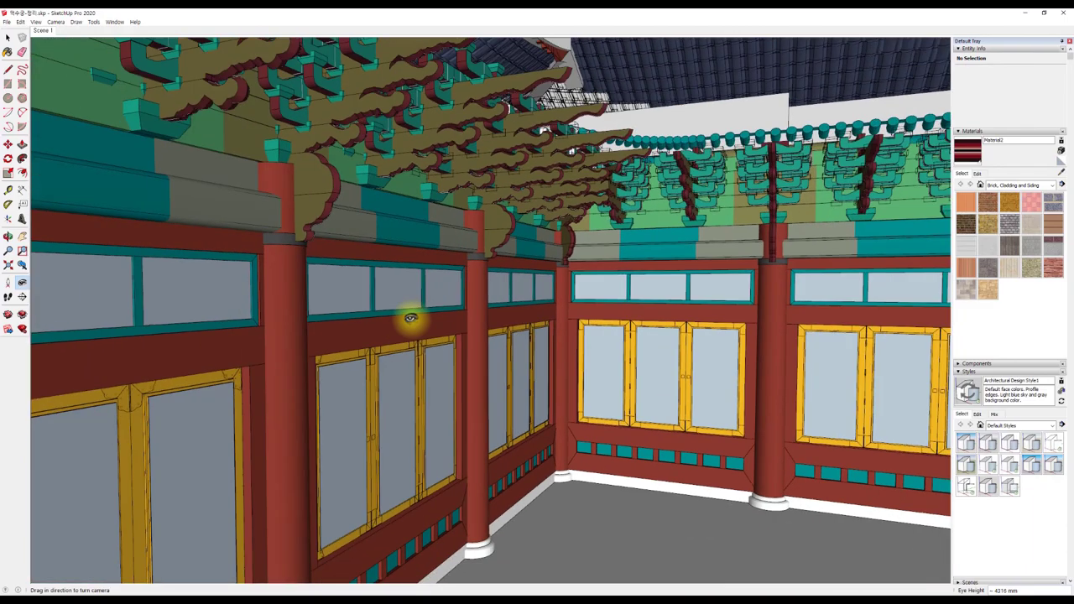
{"action": "scroll", "coordinate": [410, 318], "scroll_direction": "down", "scroll_amount": 3}
Settle on a straight-on wide view of the courtyard wall's red posts, doors and eaves.
{"action": "mouse_move", "coordinate": [482, 325]}
{"action": "left_mouse_down"}
{"action": "mouse_move", "coordinate": [139, 333]}
{"action": "mouse_move", "coordinate": [686, 340]}
{"action": "mouse_move", "coordinate": [271, 291]}
{"action": "mouse_move", "coordinate": [720, 354]}
{"action": "left_mouse_up"}
{"action": "mouse_move", "coordinate": [719, 353]}
{"action": "middle_mouse_down"}
{"action": "mouse_move", "coordinate": [269, 305]}
{"action": "mouse_move", "coordinate": [643, 300]}
{"action": "mouse_move", "coordinate": [228, 284]}
{"action": "mouse_move", "coordinate": [576, 297]}
{"action": "mouse_move", "coordinate": [362, 298]}
{"action": "mouse_move", "coordinate": [546, 288]}
{"action": "mouse_move", "coordinate": [256, 302]}
{"action": "mouse_move", "coordinate": [406, 293]}
{"action": "mouse_move", "coordinate": [311, 318]}
{"action": "mouse_move", "coordinate": [599, 324]}
{"action": "middle_mouse_up"}
{"action": "scroll", "coordinate": [382, 299], "scroll_direction": "up", "scroll_amount": 5}
{"action": "scroll", "coordinate": [601, 331], "scroll_direction": "down", "scroll_amount": 5}
{"action": "scroll", "coordinate": [235, 363], "scroll_direction": "down", "scroll_amount": 3}
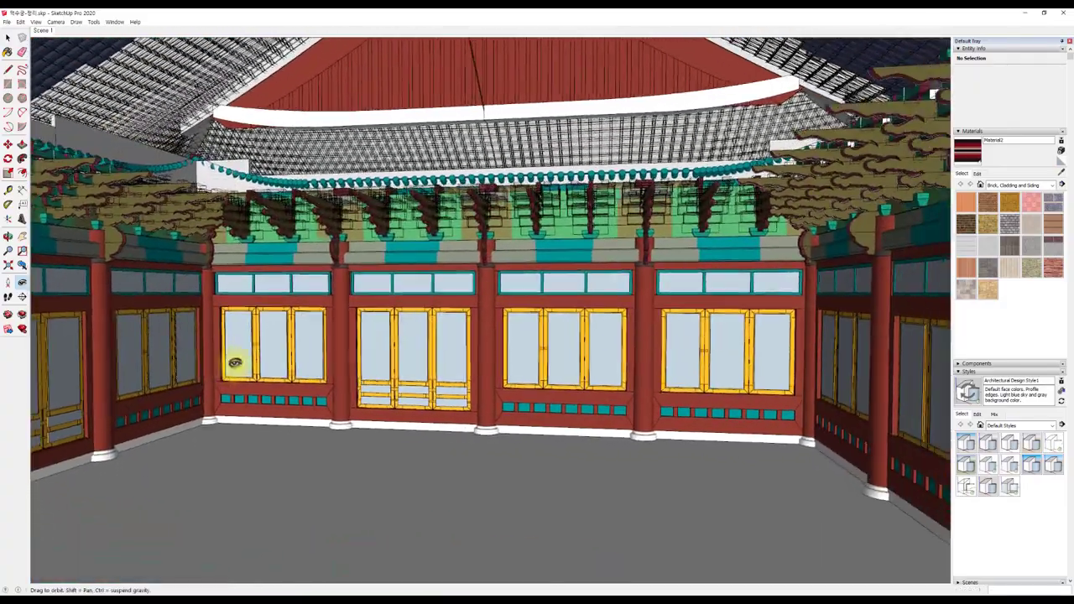
{"action": "mouse_move", "coordinate": [235, 363]}
{"action": "middle_mouse_down"}
{"action": "mouse_move", "coordinate": [503, 311]}
{"action": "mouse_move", "coordinate": [472, 319]}
{"action": "mouse_move", "coordinate": [461, 336]}
{"action": "middle_mouse_up"}
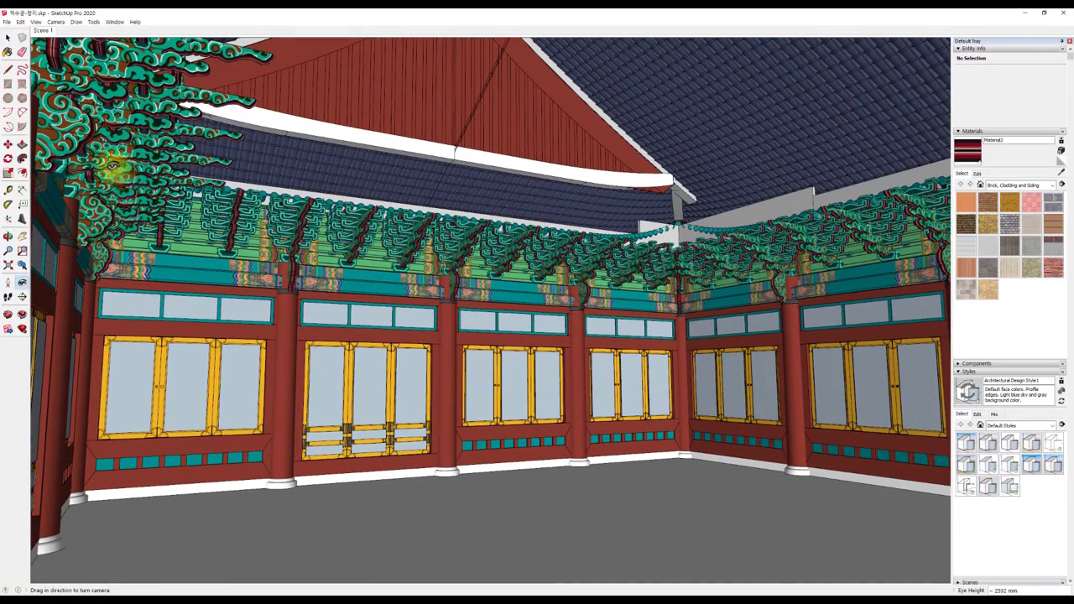
Set the camera's field of view to 35 degrees.
{"action": "left_click", "coordinate": [53, 23]}
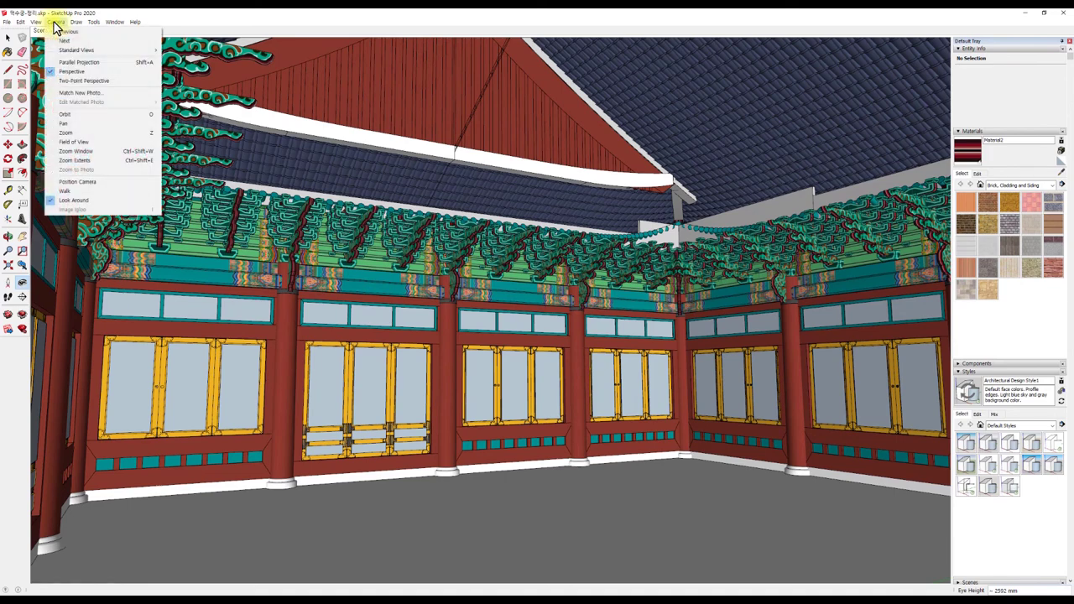
{"action": "left_click", "coordinate": [100, 141]}
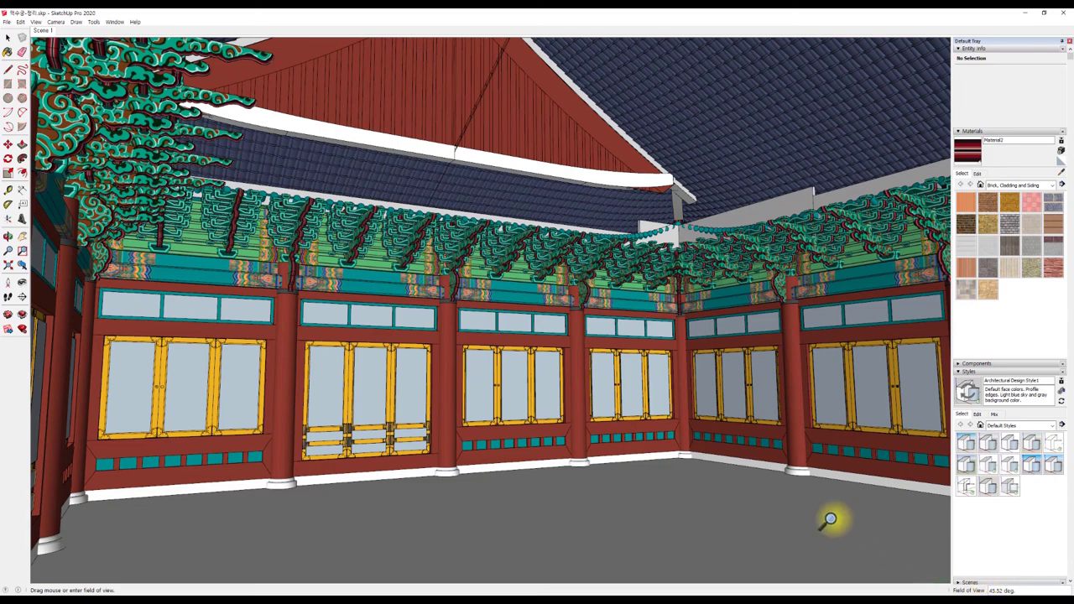
{"action": "type", "text": "35"}
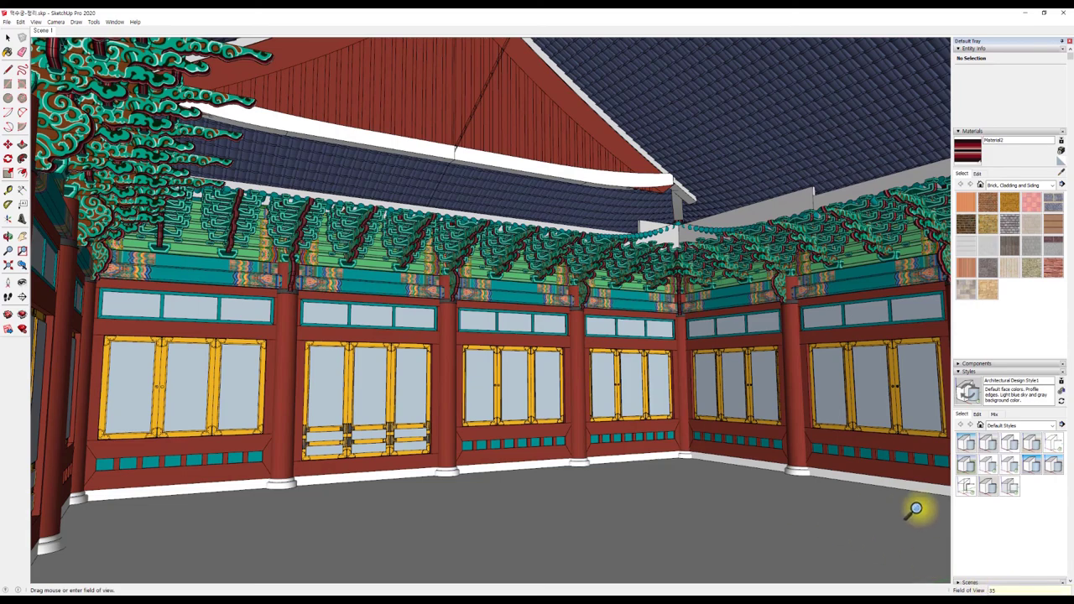
Zoom out and orbit to an exterior corner view of the hall above its platform.
{"action": "scroll", "coordinate": [693, 423], "scroll_direction": "down", "scroll_amount": 3}
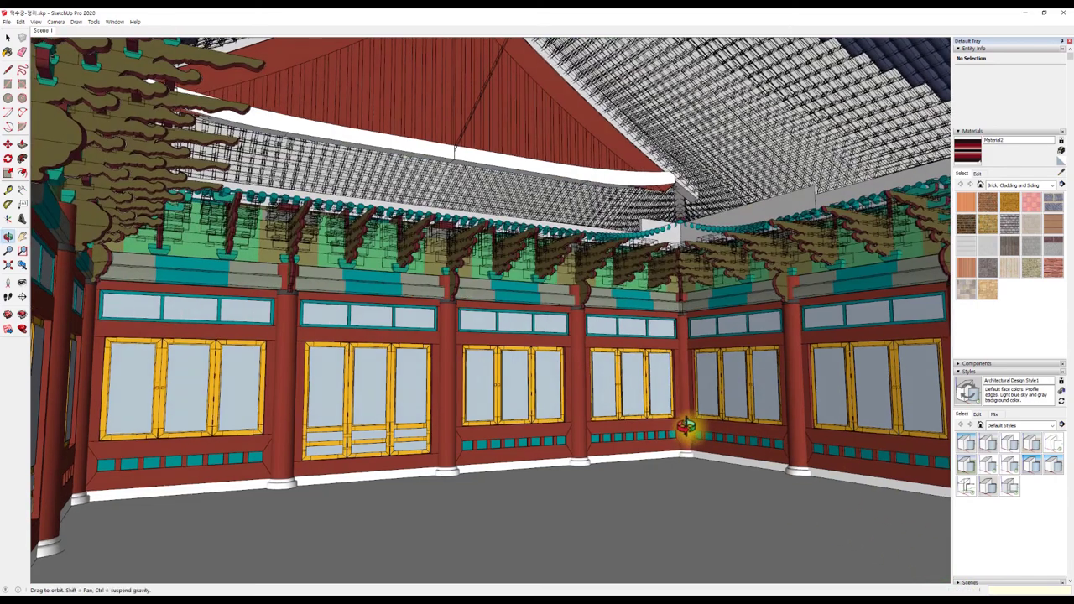
{"action": "scroll", "coordinate": [646, 405], "scroll_direction": "up", "scroll_amount": 5}
{"action": "scroll", "coordinate": [642, 410], "scroll_direction": "down", "scroll_amount": 2}
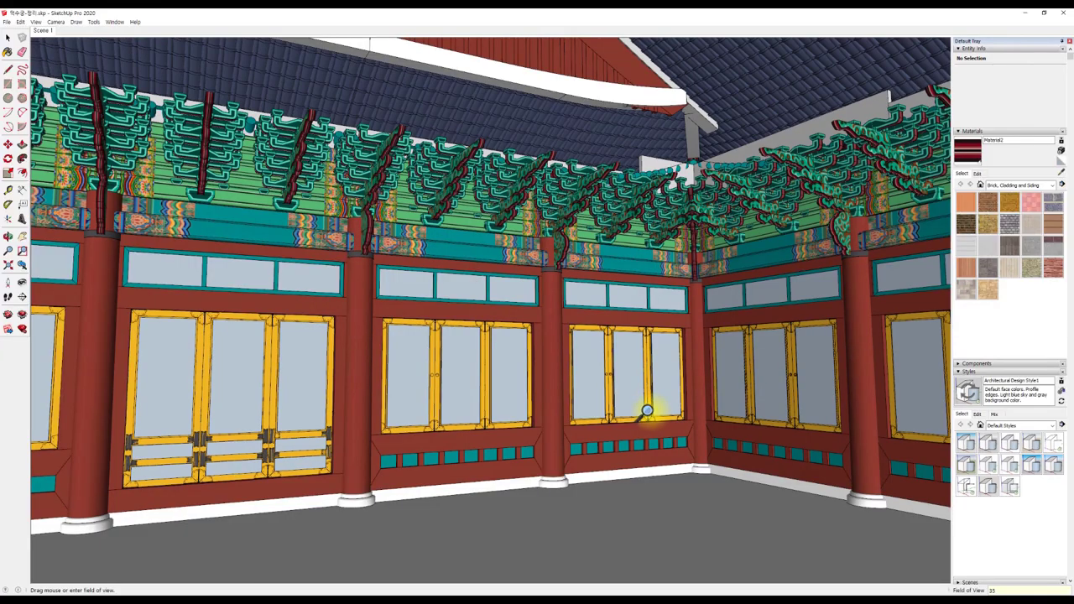
{"action": "scroll", "coordinate": [635, 412], "scroll_direction": "up", "scroll_amount": 2}
{"action": "scroll", "coordinate": [673, 407], "scroll_direction": "down", "scroll_amount": 3}
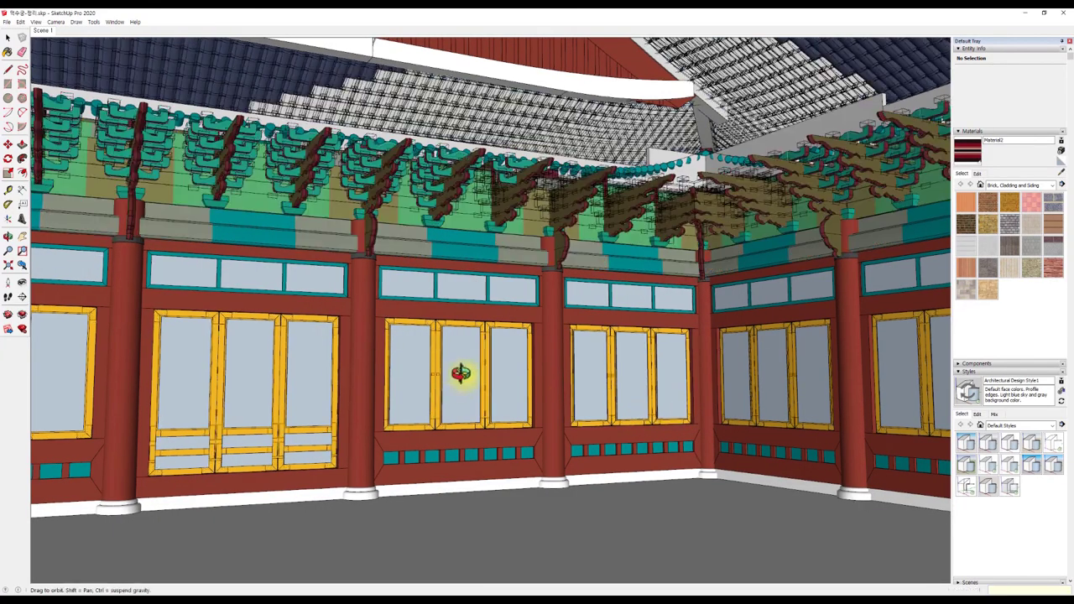
{"action": "scroll", "coordinate": [456, 377], "scroll_direction": "down", "scroll_amount": 5}
{"action": "scroll", "coordinate": [708, 431], "scroll_direction": "down", "scroll_amount": 2}
{"action": "scroll", "coordinate": [628, 412], "scroll_direction": "down", "scroll_amount": 2}
{"action": "mouse_move", "coordinate": [733, 411]}
{"action": "middle_mouse_down"}
{"action": "mouse_move", "coordinate": [372, 372]}
{"action": "mouse_move", "coordinate": [700, 420]}
{"action": "mouse_move", "coordinate": [568, 414]}
{"action": "mouse_move", "coordinate": [501, 315]}
{"action": "middle_mouse_up"}
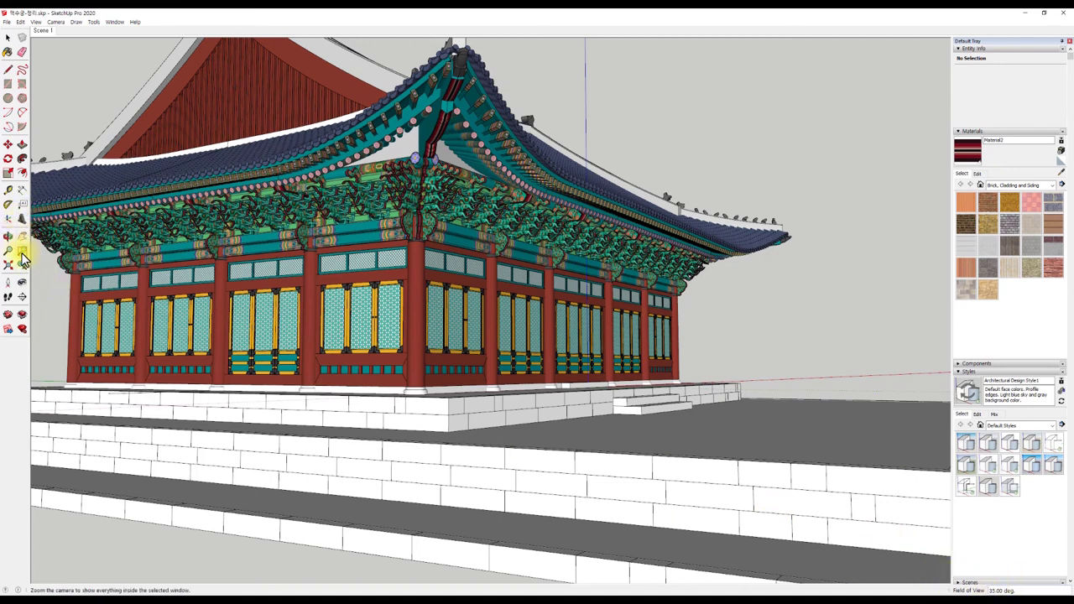
Widen the field of view to about 84 degrees, then narrow it again.
{"action": "left_click", "coordinate": [8, 250]}
{"action": "left_click", "coordinate": [39, 18]}
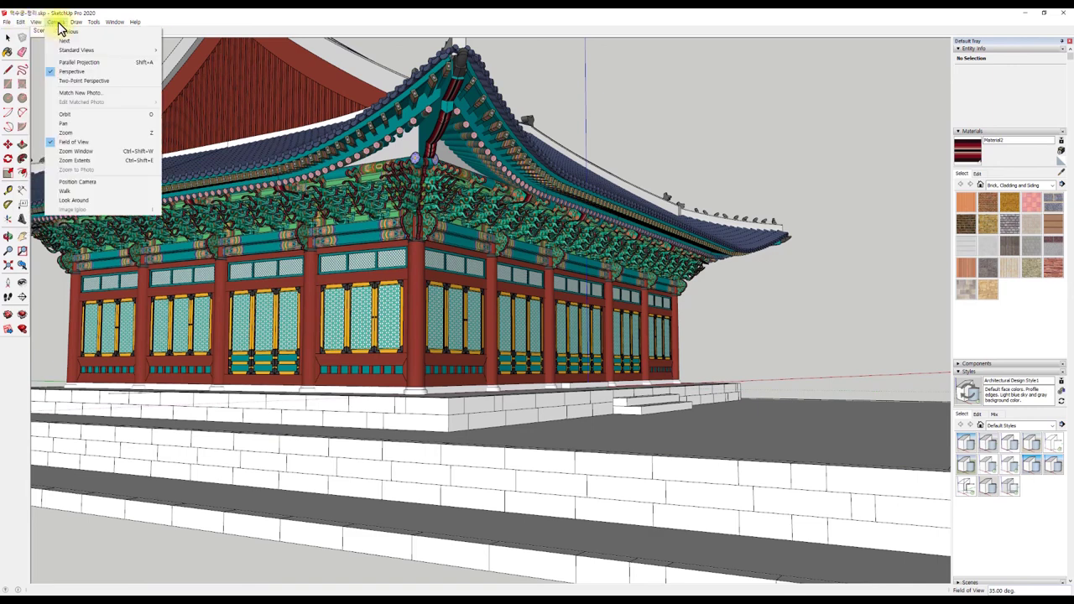
{"action": "mouse_move", "coordinate": [56, 22]}
{"action": "left_click", "coordinate": [625, 109]}
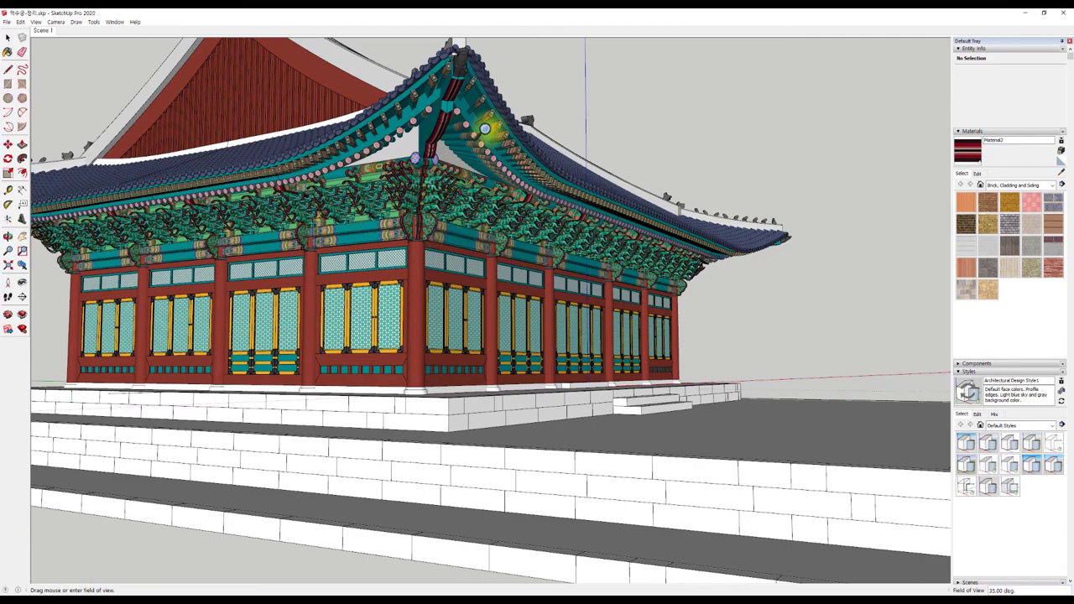
{"action": "mouse_move", "coordinate": [485, 128]}
{"action": "left_mouse_down"}
{"action": "mouse_move", "coordinate": [487, 247]}
{"action": "mouse_move", "coordinate": [503, 336]}
{"action": "mouse_move", "coordinate": [495, 499]}
{"action": "mouse_move", "coordinate": [499, 431]}
{"action": "left_mouse_up"}
{"action": "mouse_move", "coordinate": [499, 431]}
{"action": "middle_mouse_down"}
{"action": "mouse_move", "coordinate": [587, 348]}
{"action": "mouse_move", "coordinate": [834, 350]}
{"action": "mouse_move", "coordinate": [343, 343]}
{"action": "middle_mouse_up"}
Narrow the field of view to about 54 degrees, then widen it to show the whole pavilion.
{"action": "mouse_move", "coordinate": [344, 275]}
{"action": "middle_mouse_down"}
{"action": "mouse_move", "coordinate": [568, 288]}
{"action": "mouse_move", "coordinate": [546, 252]}
{"action": "mouse_move", "coordinate": [815, 252]}
{"action": "mouse_move", "coordinate": [688, 336]}
{"action": "mouse_move", "coordinate": [559, 367]}
{"action": "mouse_move", "coordinate": [353, 378]}
{"action": "mouse_move", "coordinate": [504, 353]}
{"action": "mouse_move", "coordinate": [723, 288]}
{"action": "mouse_move", "coordinate": [629, 280]}
{"action": "mouse_move", "coordinate": [372, 355]}
{"action": "mouse_move", "coordinate": [429, 471]}
{"action": "middle_mouse_up"}
{"action": "left_click_drag", "start_coordinate": [434, 484], "coordinate": [445, 269]}
{"action": "mouse_move", "coordinate": [445, 269]}
{"action": "middle_mouse_down"}
{"action": "mouse_move", "coordinate": [443, 151]}
{"action": "mouse_move", "coordinate": [468, 487]}
{"action": "middle_mouse_up"}
{"action": "mouse_move", "coordinate": [467, 487]}
{"action": "left_mouse_down"}
{"action": "mouse_move", "coordinate": [487, 365]}
{"action": "mouse_move", "coordinate": [490, 374]}
{"action": "mouse_move", "coordinate": [460, 192]}
{"action": "left_mouse_up"}
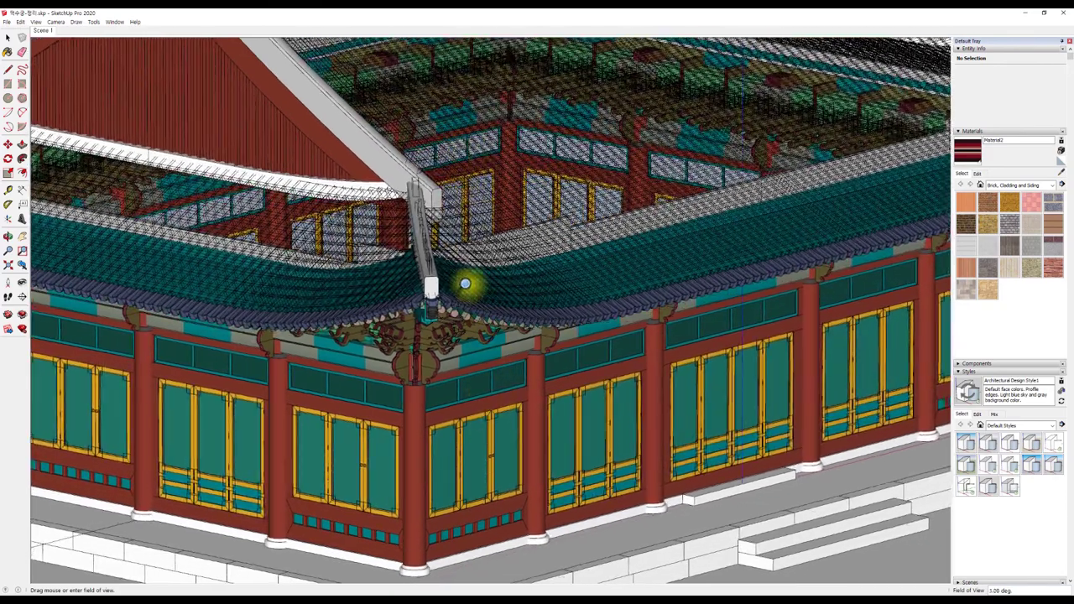
{"action": "left_click_drag", "start_coordinate": [465, 285], "coordinate": [748, 490]}
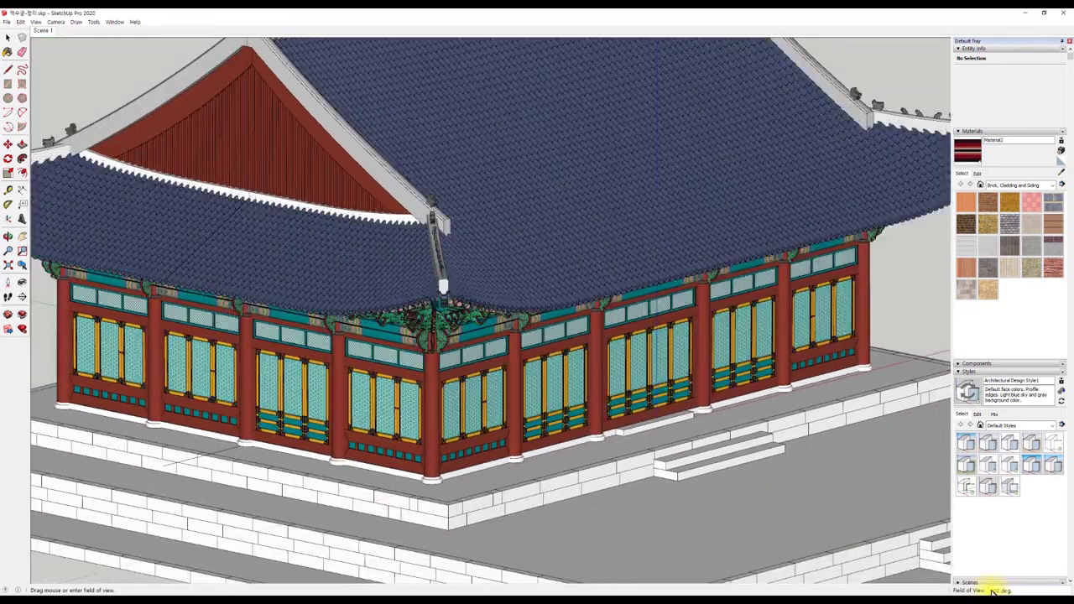
Zoom out and orbit high above to a top-down corner view of the pavilion.
{"action": "scroll", "coordinate": [529, 365], "scroll_direction": "down", "scroll_amount": 3}
{"action": "middle_click_drag", "start_coordinate": [559, 351], "coordinate": [547, 316]}
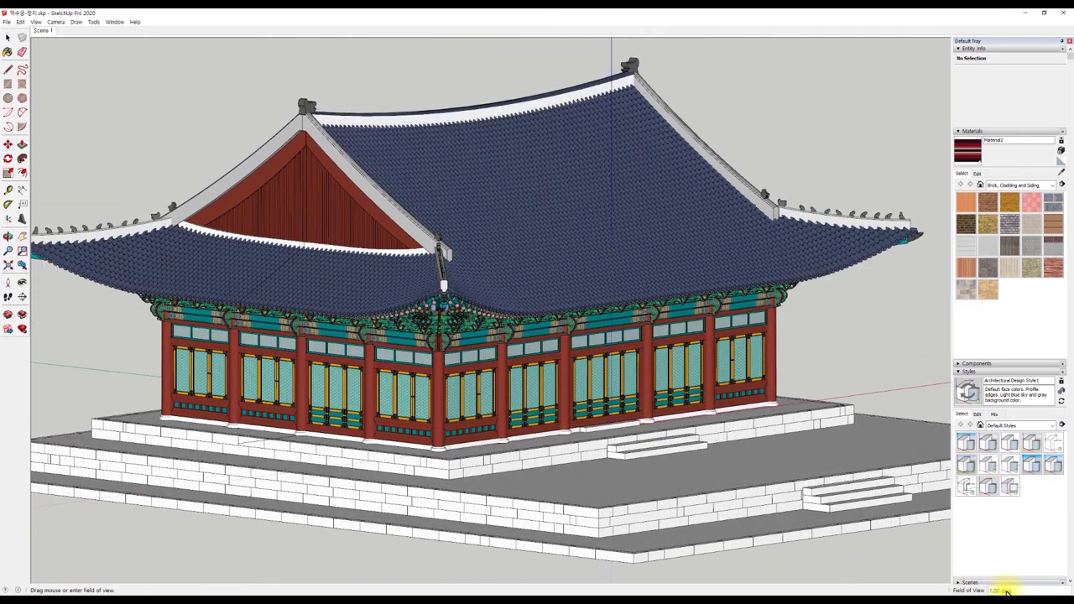
{"action": "middle_click_drag", "start_coordinate": [509, 331], "coordinate": [504, 439]}
{"action": "scroll", "coordinate": [504, 439], "scroll_direction": "down", "scroll_amount": 3}
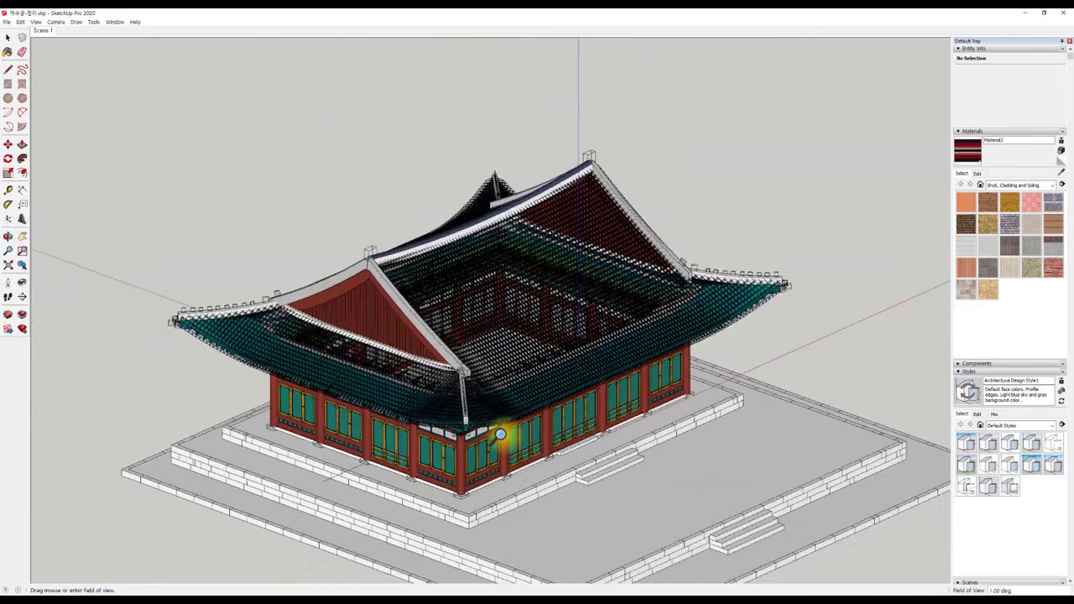
{"action": "scroll", "coordinate": [504, 439], "scroll_direction": "down", "scroll_amount": 2}
{"action": "middle_click_drag", "start_coordinate": [497, 343], "coordinate": [495, 407]}
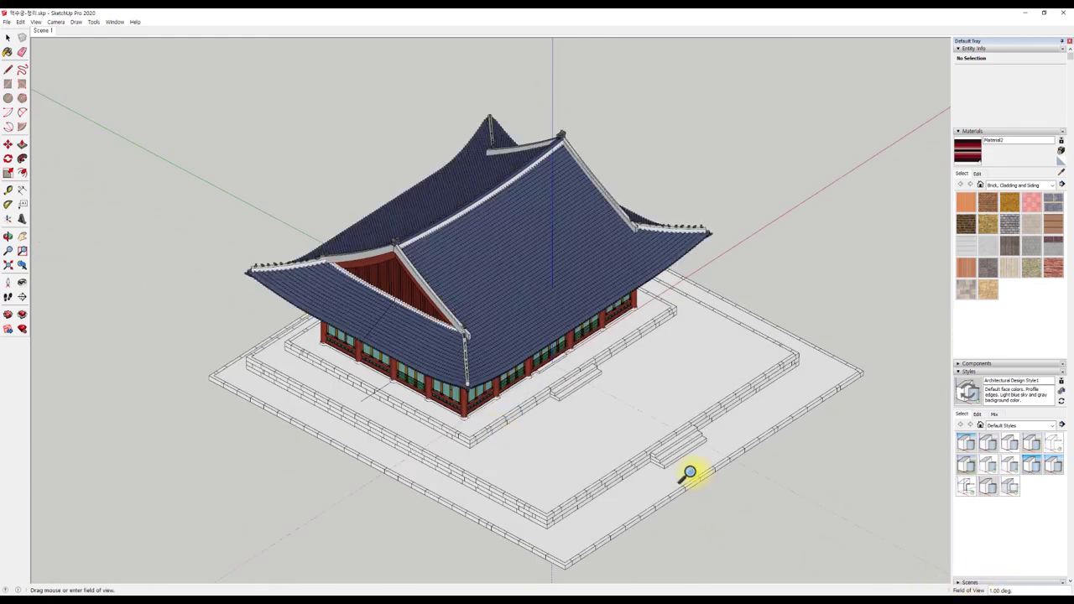
Set the field of view to 120 degrees, then 1 degree, and orbit to a high corner view.
{"action": "type", "text": "120"}
{"action": "key", "text": "Return"}
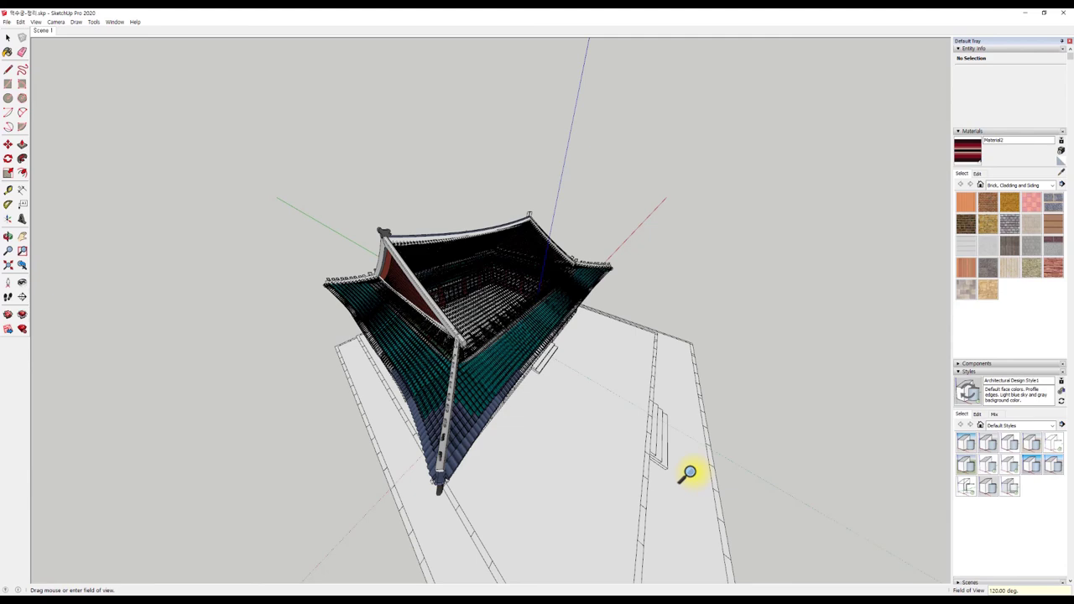
{"action": "mouse_move", "coordinate": [573, 458]}
{"action": "left_mouse_down"}
{"action": "mouse_move", "coordinate": [489, 384]}
{"action": "mouse_move", "coordinate": [590, 496]}
{"action": "left_mouse_up"}
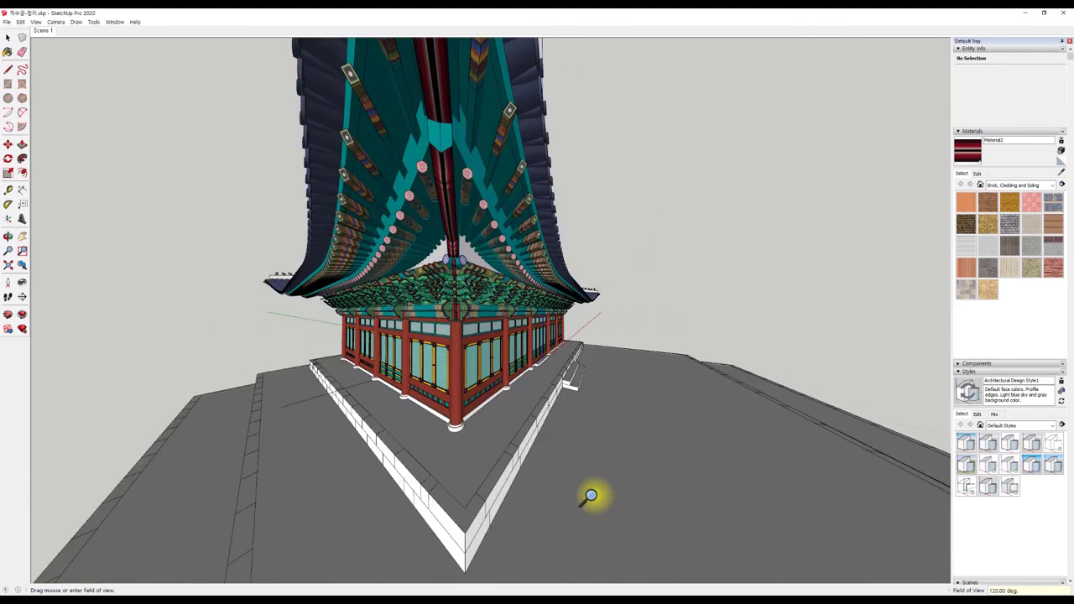
{"action": "type", "text": "1"}
{"action": "key", "text": "Return"}
{"action": "middle_click_drag", "start_coordinate": [512, 240], "coordinate": [494, 352]}
{"action": "scroll", "coordinate": [494, 351], "scroll_direction": "down", "scroll_amount": 5}
{"action": "middle_click_drag", "start_coordinate": [504, 252], "coordinate": [502, 350]}
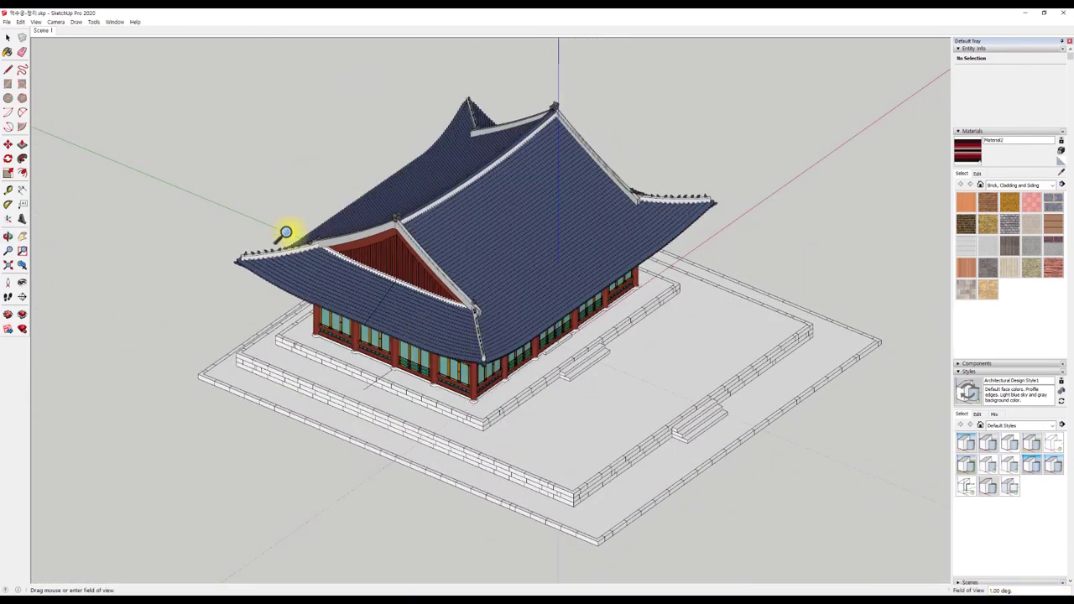
Switch to parallel projection, then back to perspective with a 35 degree field of view.
{"action": "left_click", "coordinate": [54, 23]}
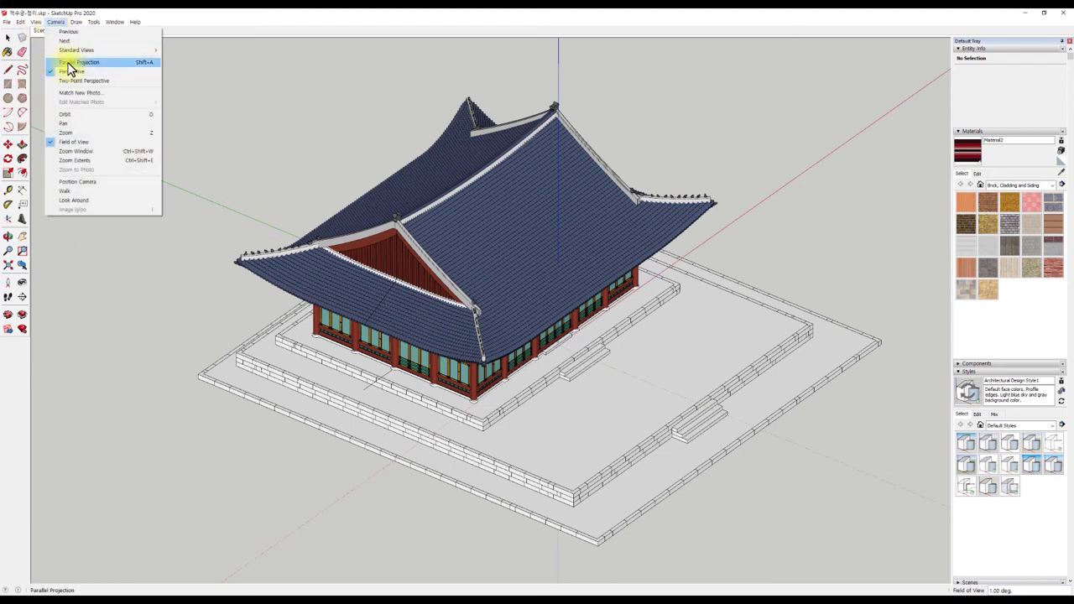
{"action": "left_click", "coordinate": [141, 62]}
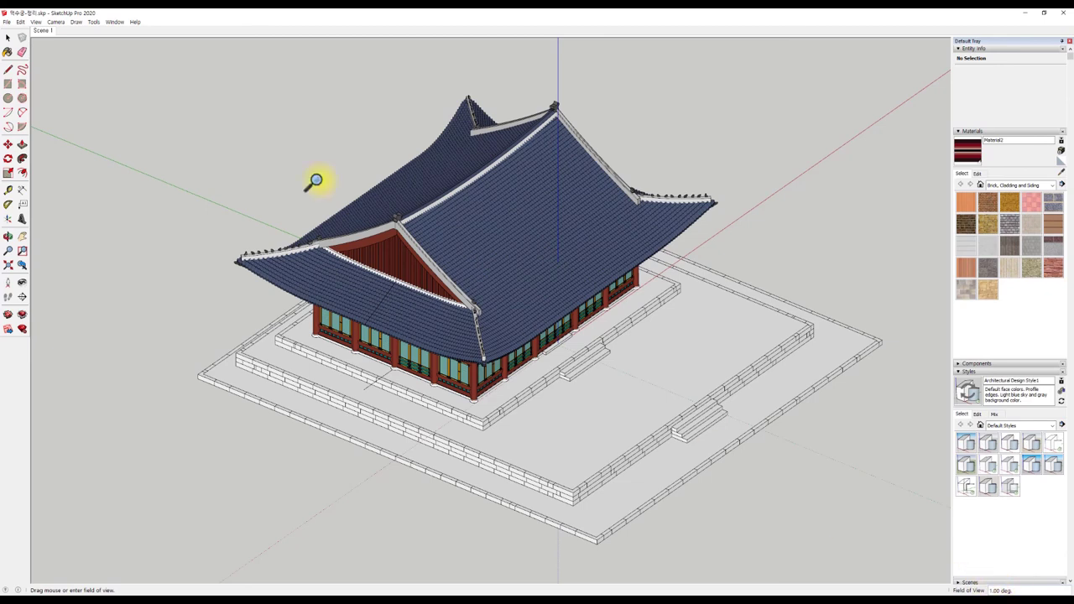
{"action": "left_click", "coordinate": [52, 23]}
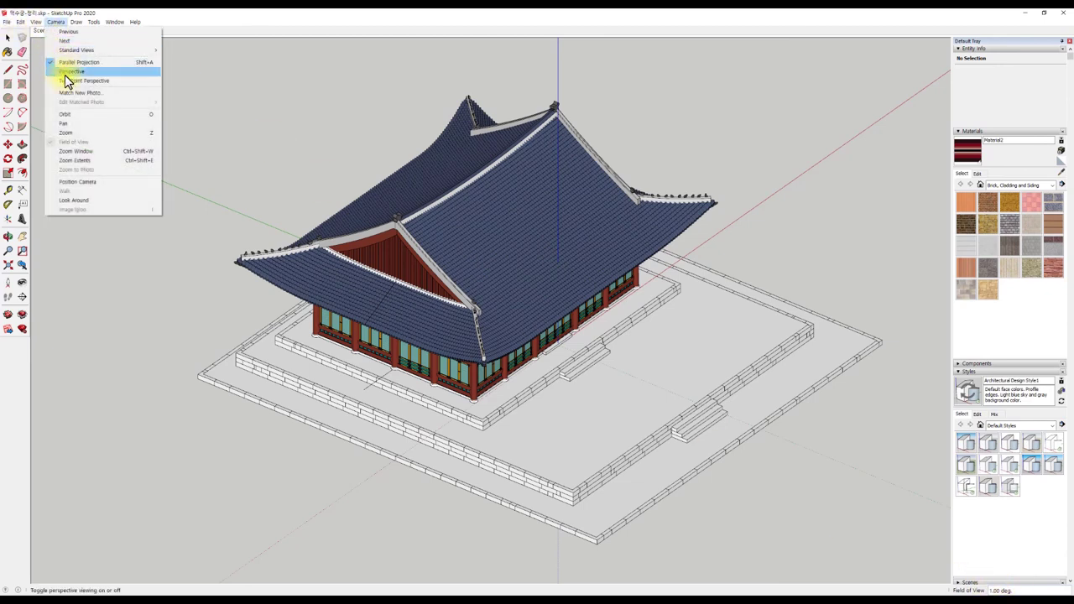
{"action": "left_click", "coordinate": [72, 74]}
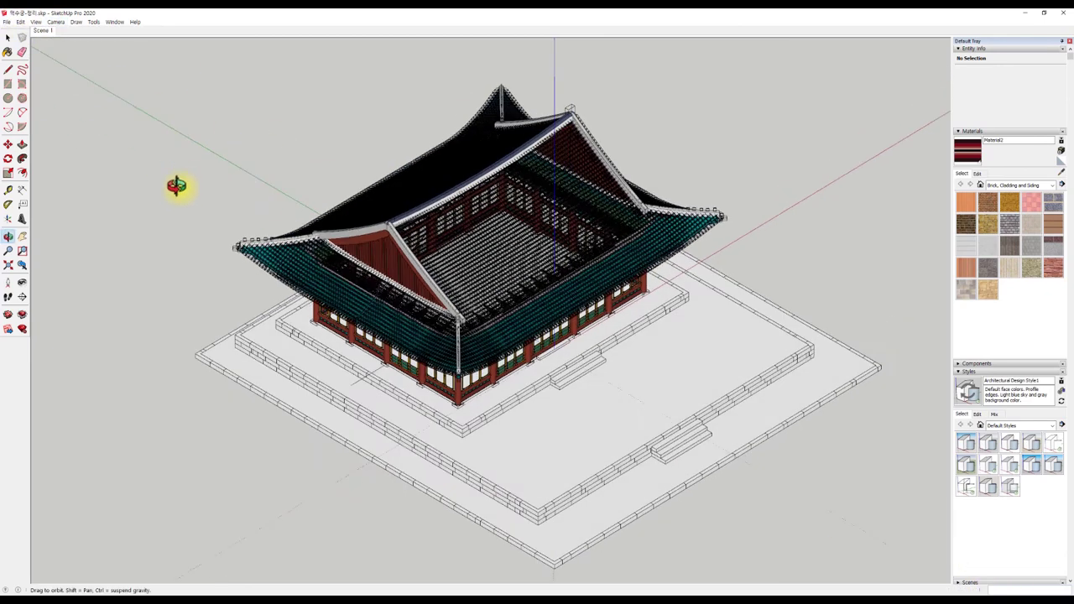
{"action": "left_click_drag", "start_coordinate": [175, 185], "coordinate": [394, 217]}
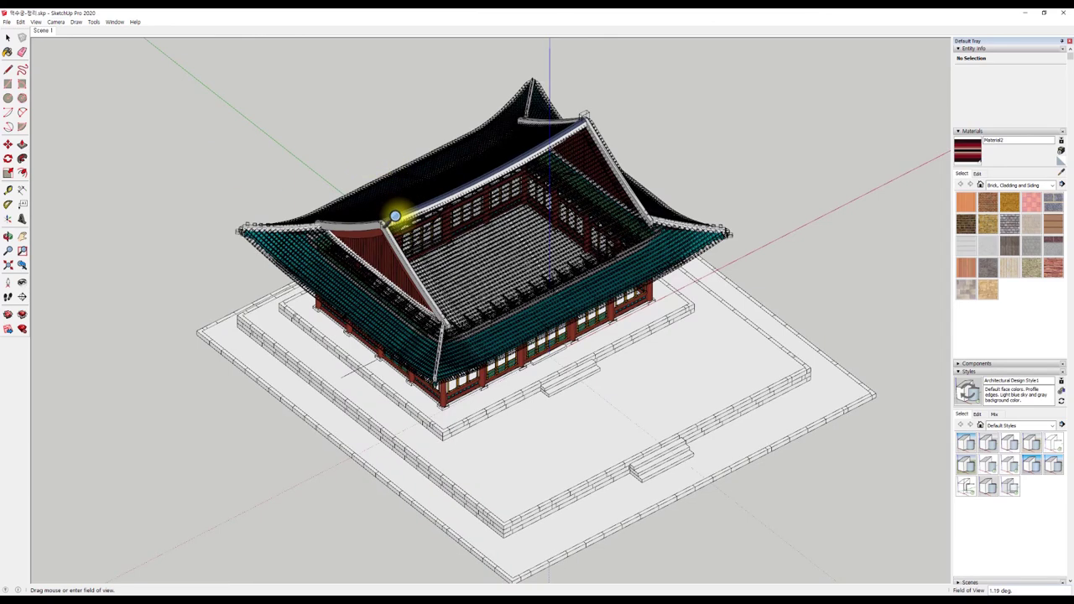
{"action": "key", "text": "Return"}
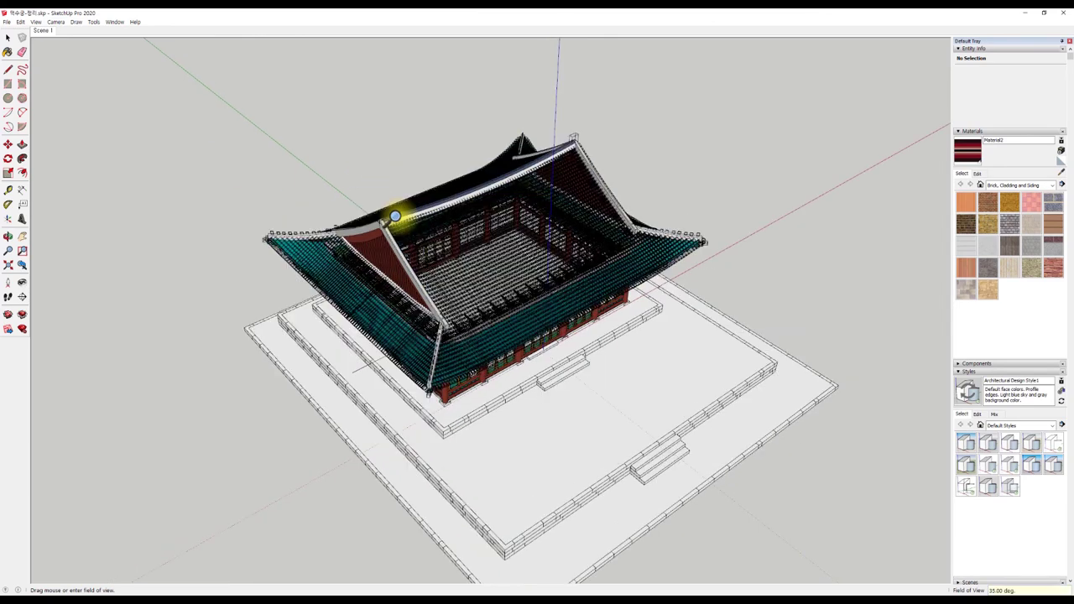
Change the projection again, then zoom and orbit to a close, low view of the front gable.
{"action": "left_click", "coordinate": [55, 22]}
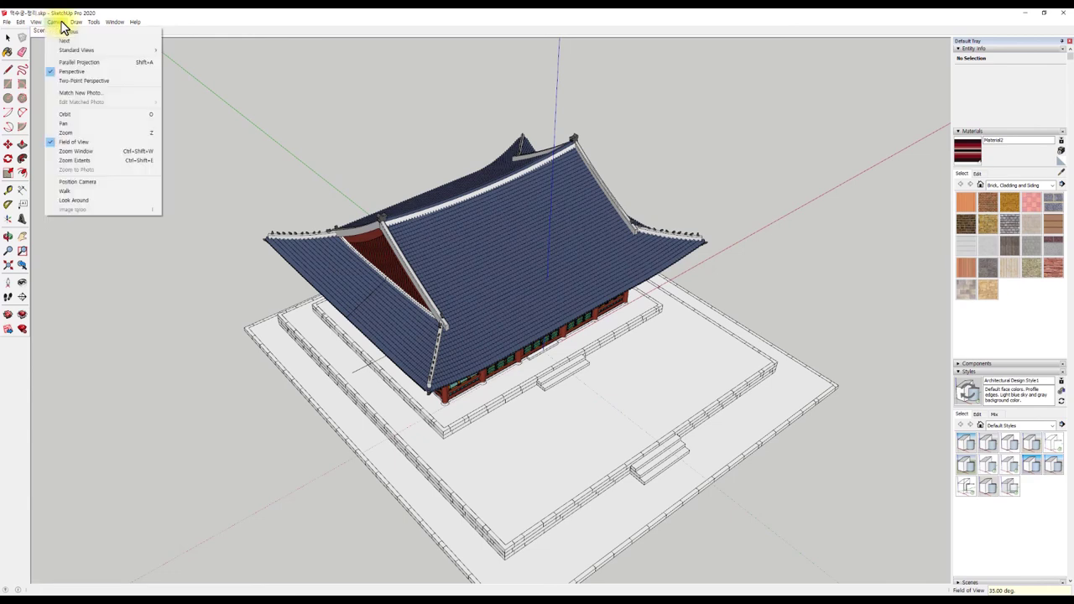
{"action": "left_click", "coordinate": [71, 62]}
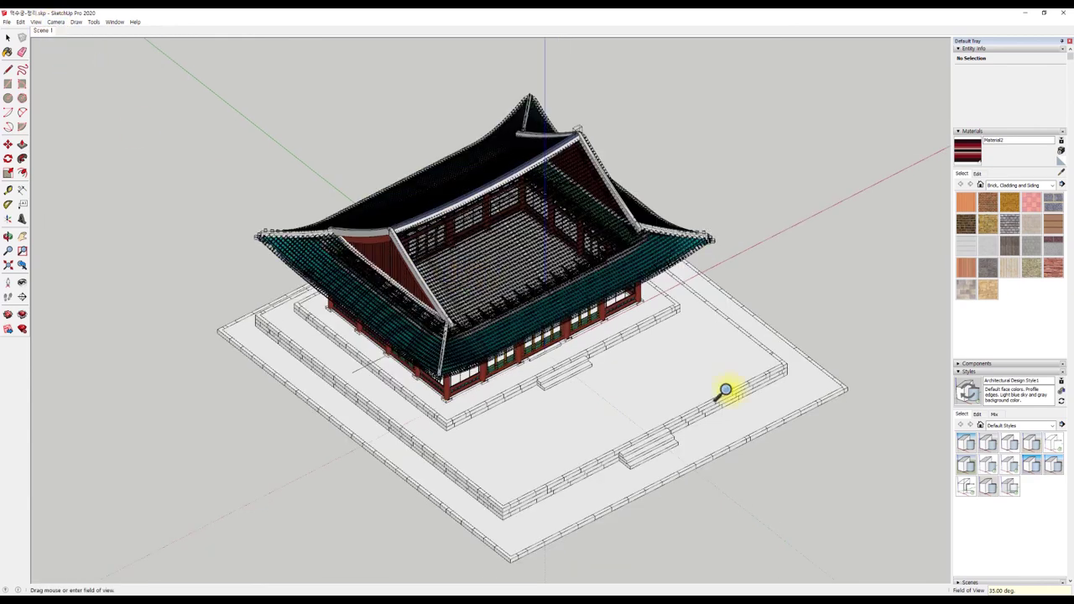
{"action": "scroll", "coordinate": [265, 262], "scroll_direction": "down", "scroll_amount": 1}
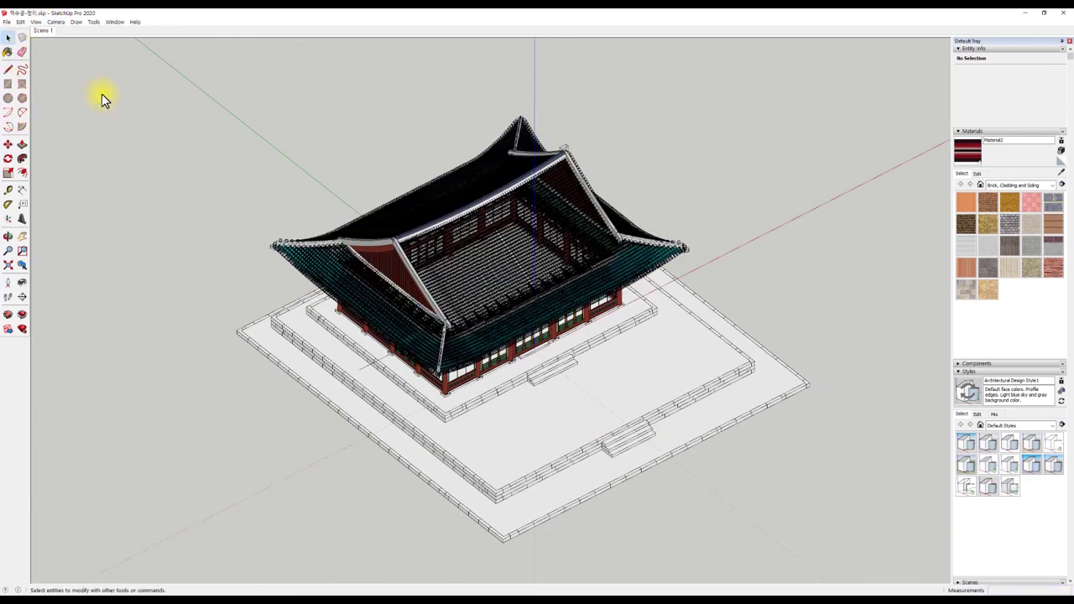
{"action": "scroll", "coordinate": [587, 311], "scroll_direction": "up", "scroll_amount": 3}
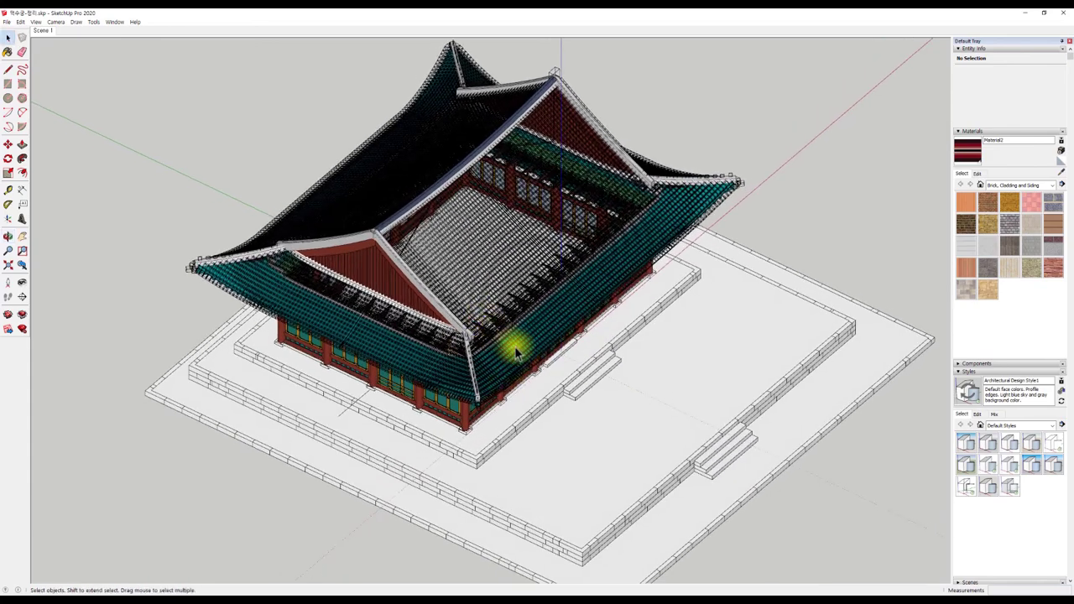
{"action": "middle_click_drag", "start_coordinate": [516, 352], "coordinate": [447, 308]}
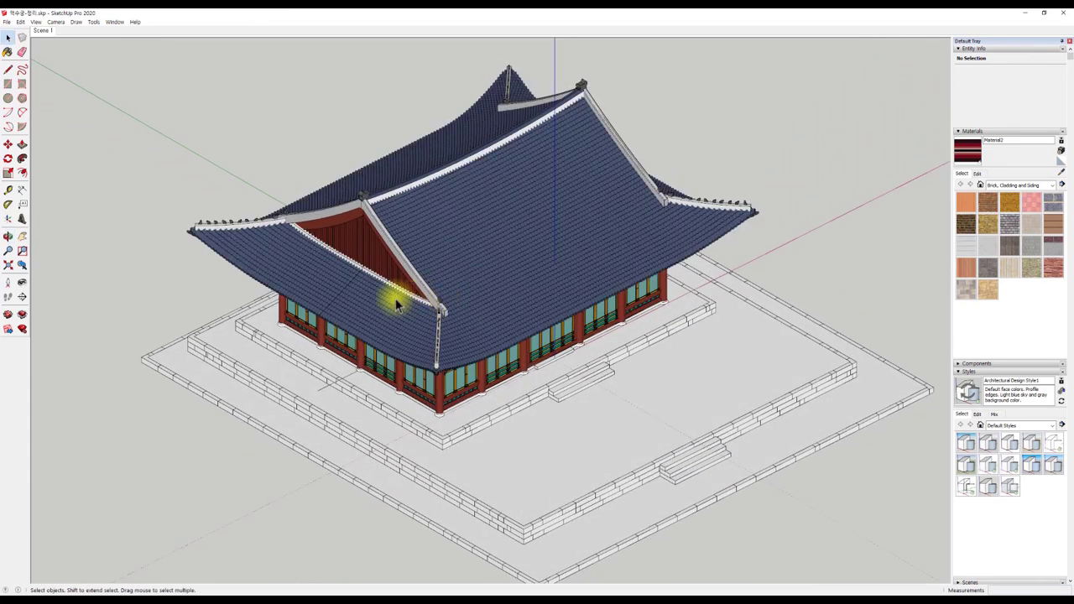
{"action": "left_click", "coordinate": [39, 22]}
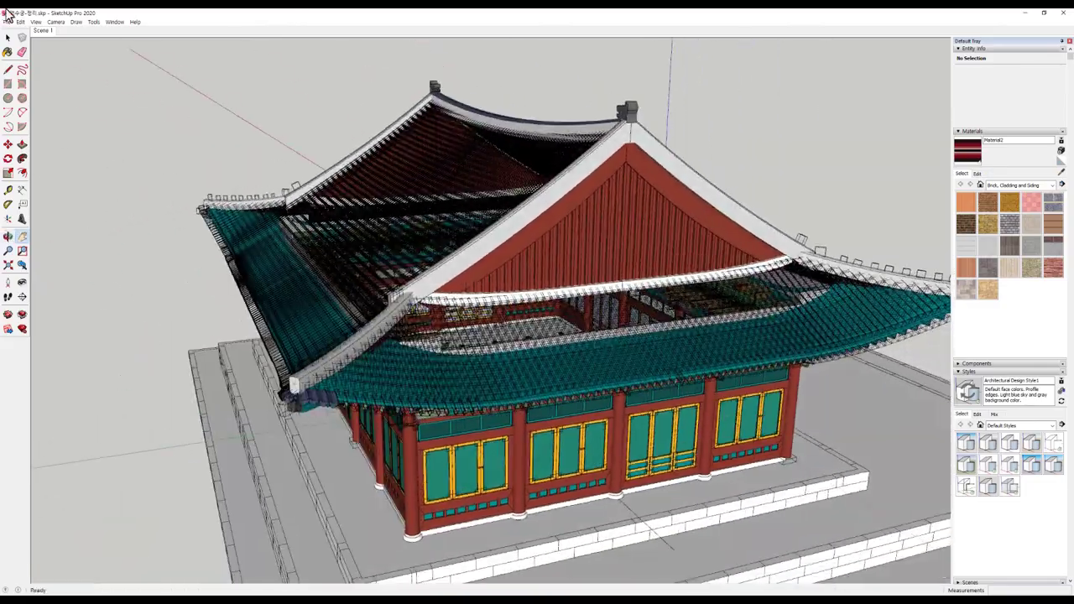
Switch to parallel projection and view the hall from the standard Top view, centring the roof.
{"action": "left_click", "coordinate": [52, 24]}
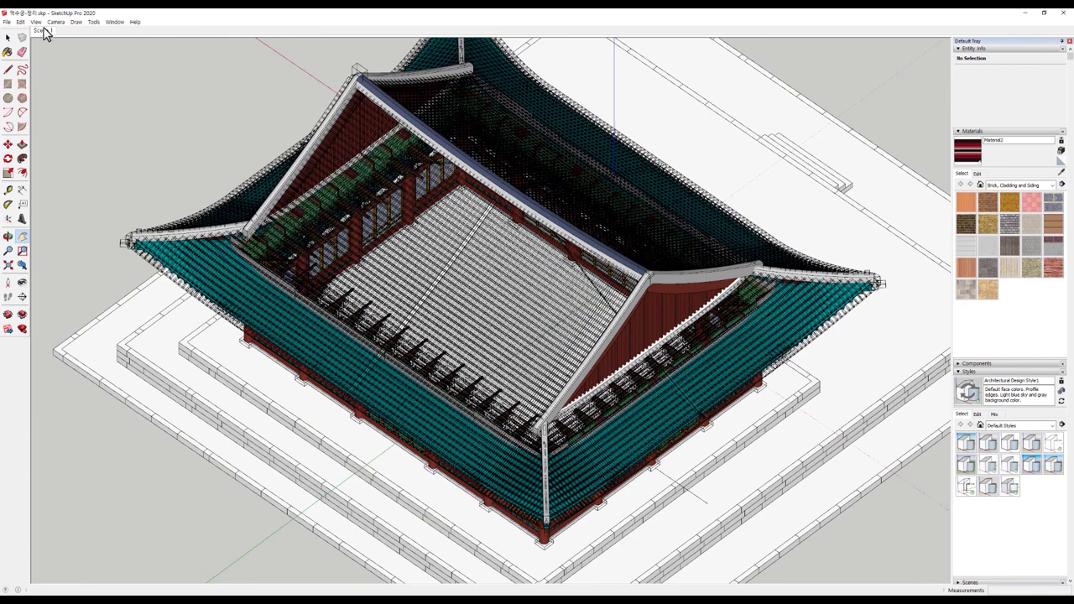
{"action": "left_click", "coordinate": [36, 23]}
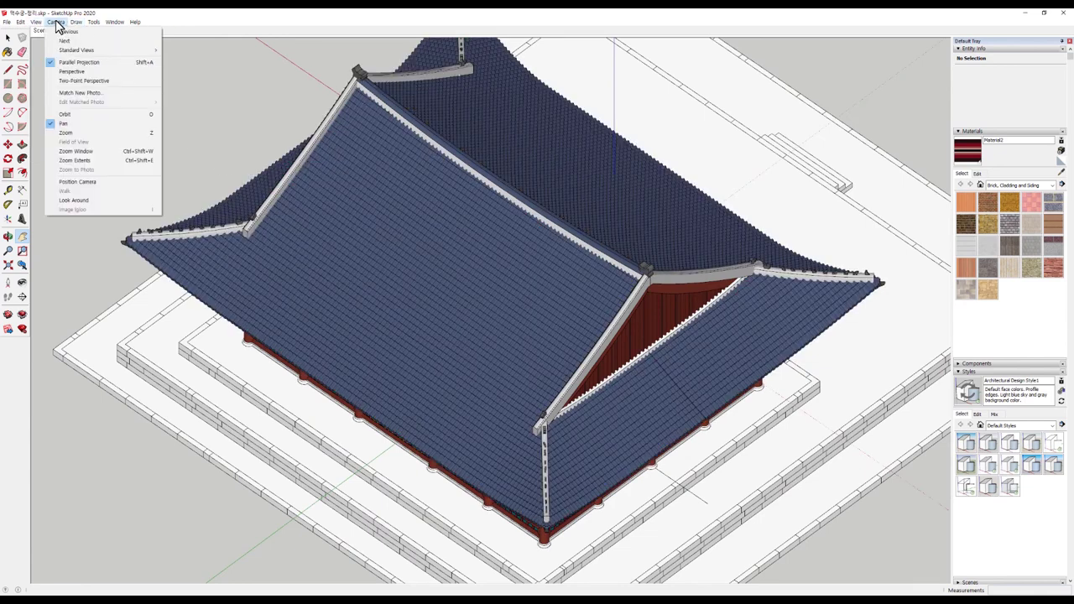
{"action": "mouse_move", "coordinate": [77, 51]}
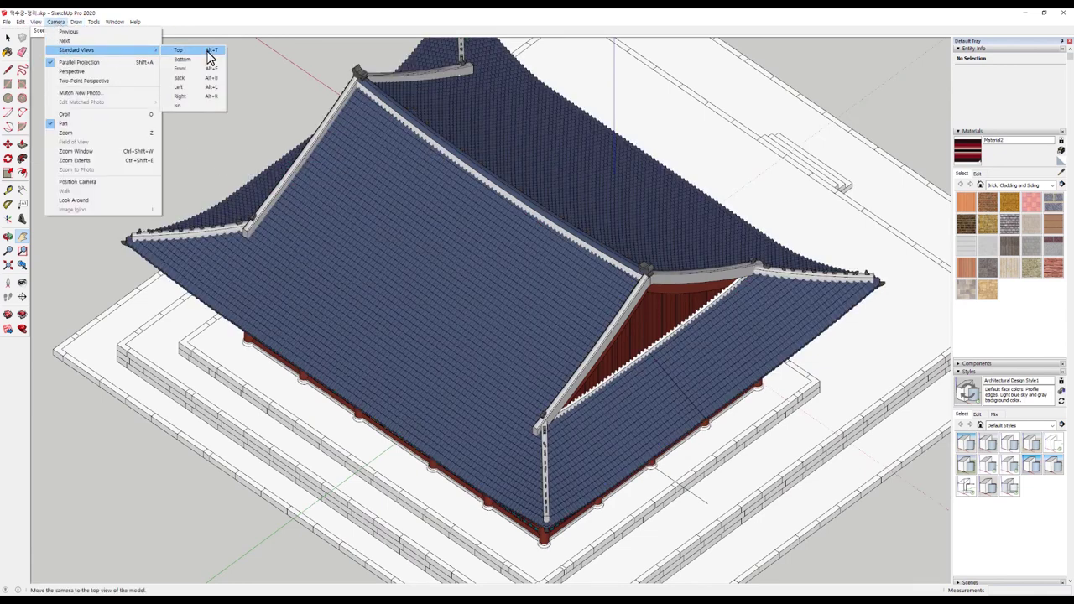
{"action": "left_click", "coordinate": [206, 51]}
{"action": "scroll", "coordinate": [444, 228], "scroll_direction": "down", "scroll_amount": 1}
{"action": "scroll", "coordinate": [455, 340], "scroll_direction": "down", "scroll_amount": 2}
{"action": "scroll", "coordinate": [458, 326], "scroll_direction": "down", "scroll_amount": 1}
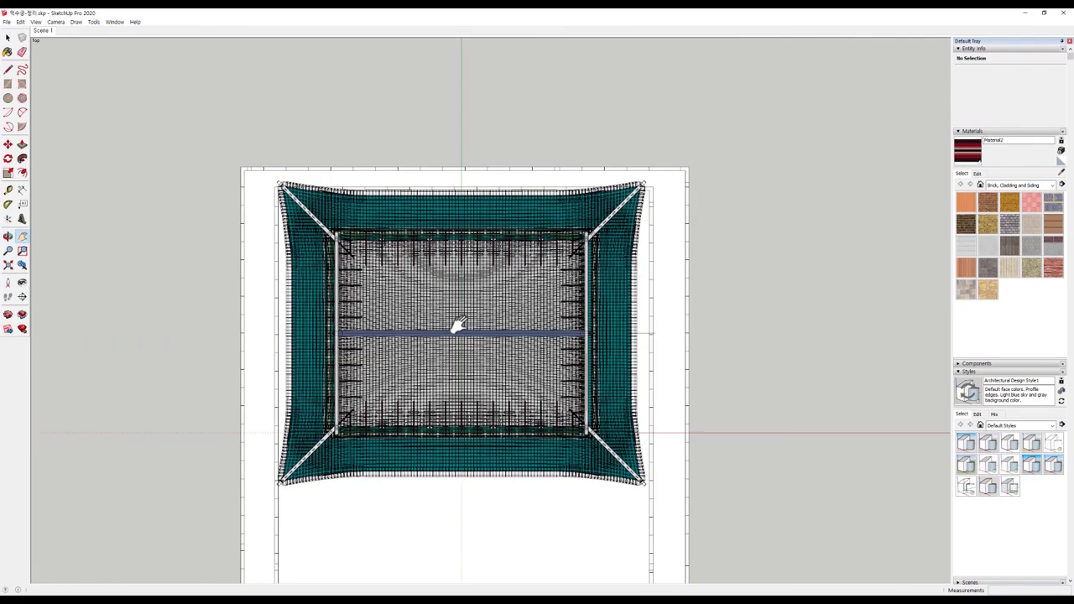
{"action": "scroll", "coordinate": [457, 326], "scroll_direction": "down", "scroll_amount": 1}
{"action": "left_click_drag", "start_coordinate": [458, 326], "coordinate": [454, 230]}
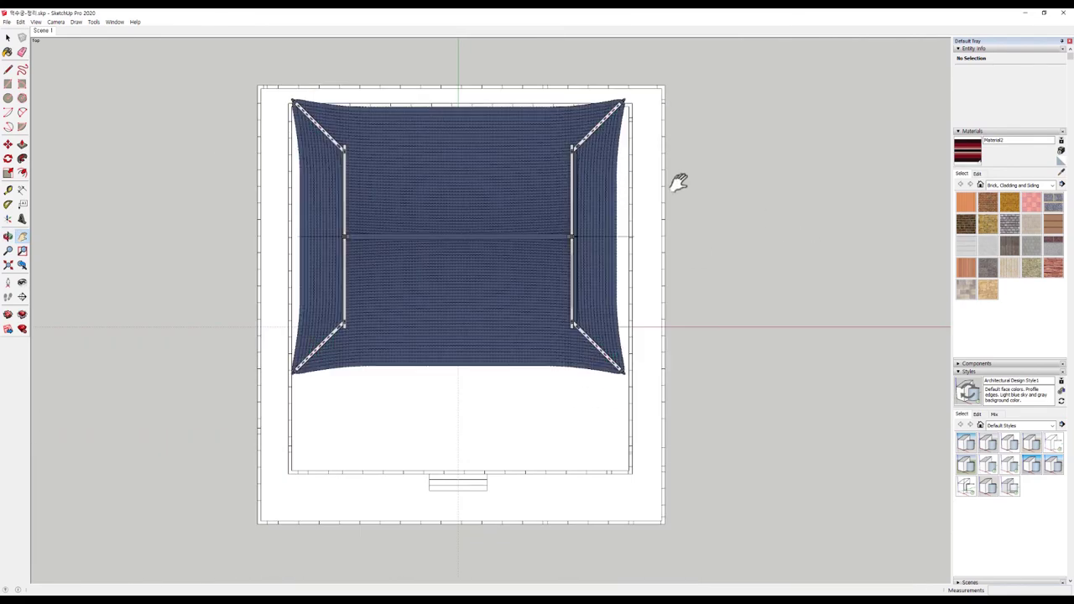
Switch to the standard Front view of the building and zoom in.
{"action": "left_click", "coordinate": [54, 22]}
{"action": "mouse_move", "coordinate": [76, 50]}
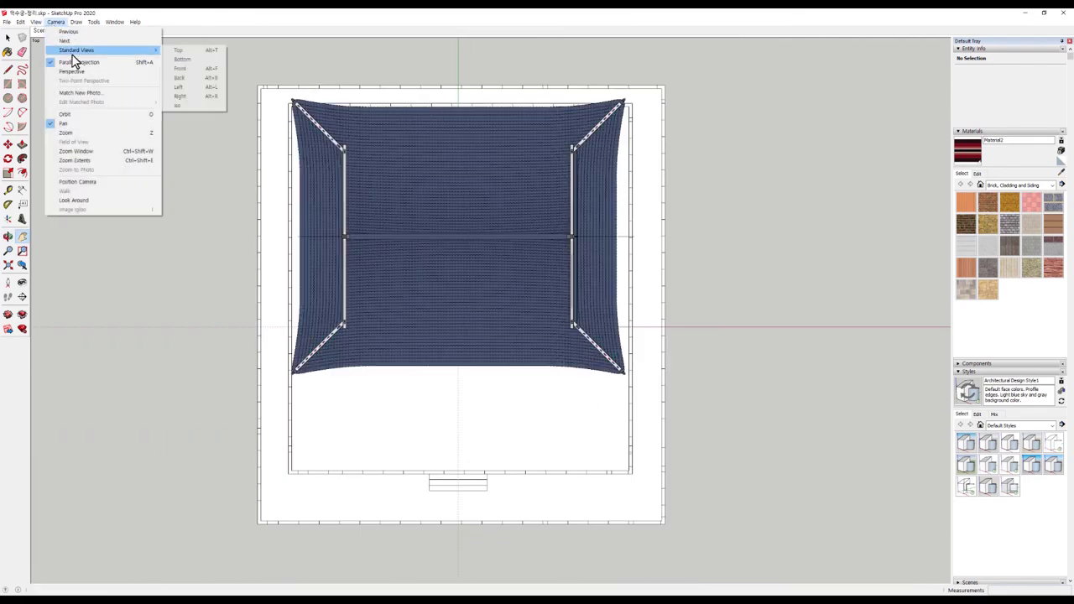
{"action": "left_click", "coordinate": [211, 74]}
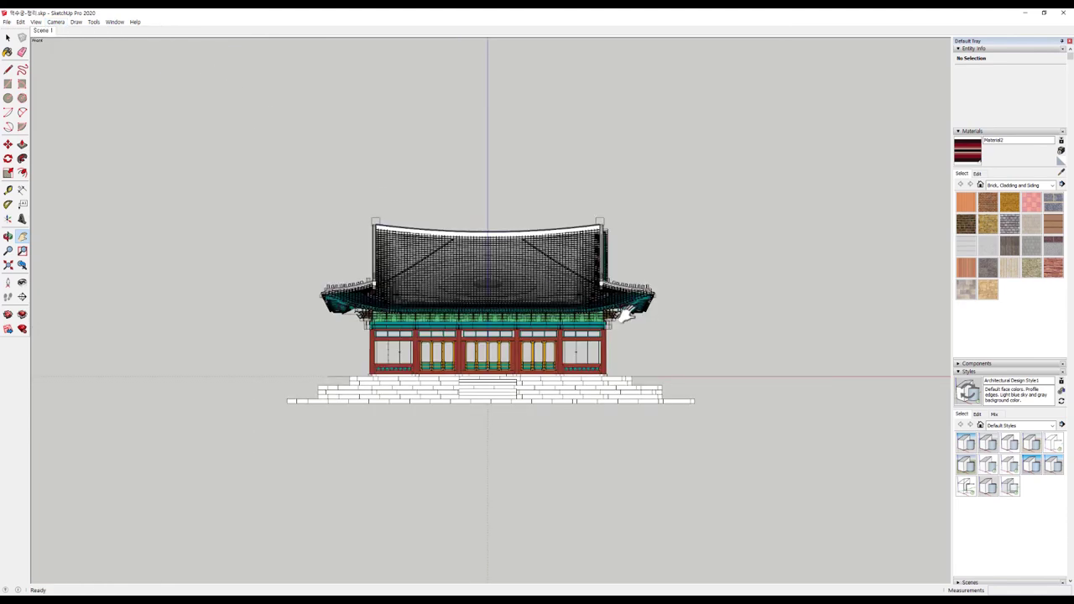
{"action": "scroll", "coordinate": [576, 276], "scroll_direction": "up", "scroll_amount": 1}
{"action": "scroll", "coordinate": [579, 278], "scroll_direction": "up", "scroll_amount": 1}
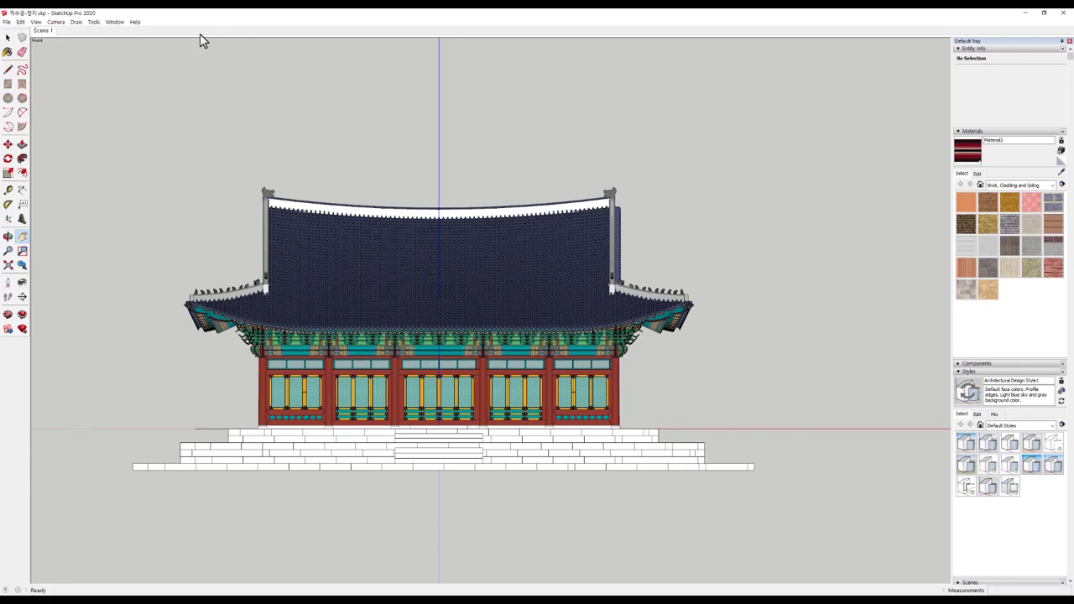
Orbit from the front view to a raised, angled corner view of the hall.
{"action": "left_click", "coordinate": [55, 22]}
{"action": "left_click", "coordinate": [84, 126]}
{"action": "mouse_move", "coordinate": [343, 305]}
{"action": "left_mouse_down"}
{"action": "mouse_move", "coordinate": [399, 424]}
{"action": "mouse_move", "coordinate": [576, 339]}
{"action": "left_mouse_up"}
{"action": "left_click", "coordinate": [8, 37]}
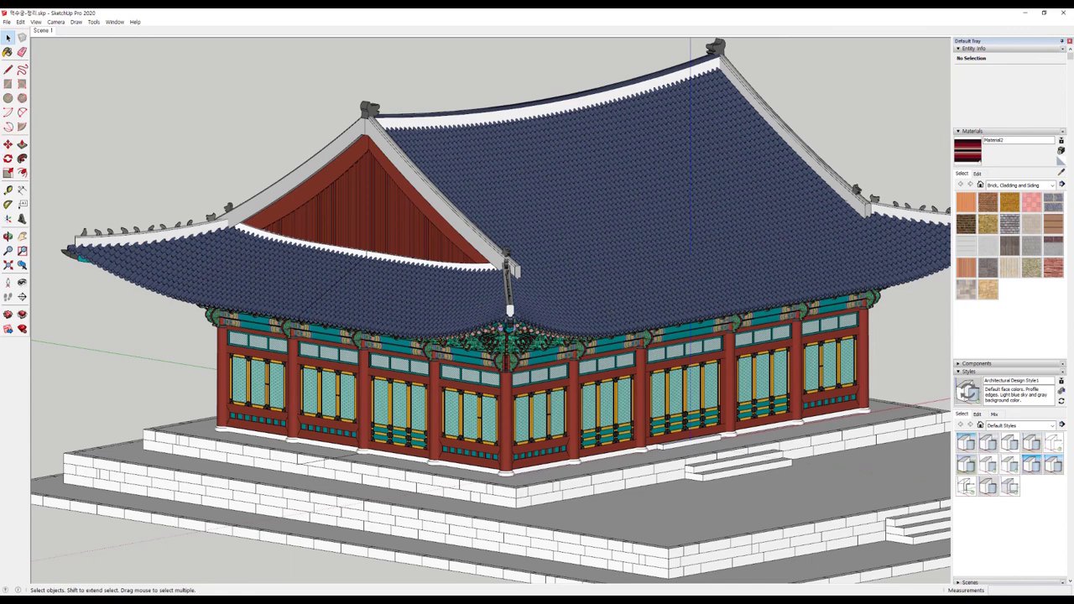
Orbit the hall slightly, then zoom extents for a wider view of the whole building.
{"action": "middle_click_drag", "start_coordinate": [463, 319], "coordinate": [408, 283]}
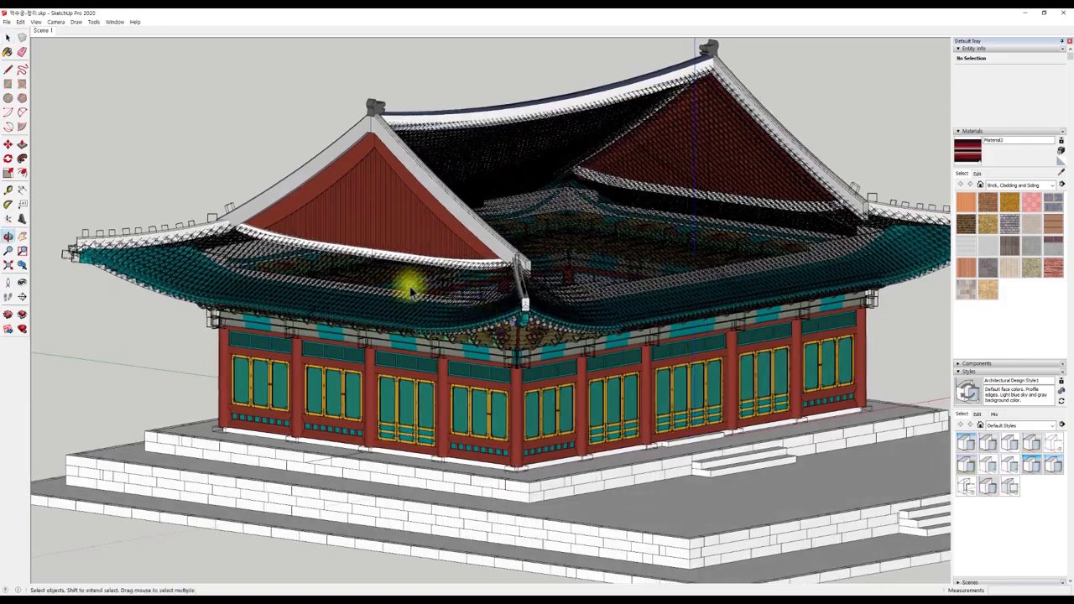
{"action": "left_click", "coordinate": [55, 22]}
{"action": "left_click", "coordinate": [69, 79]}
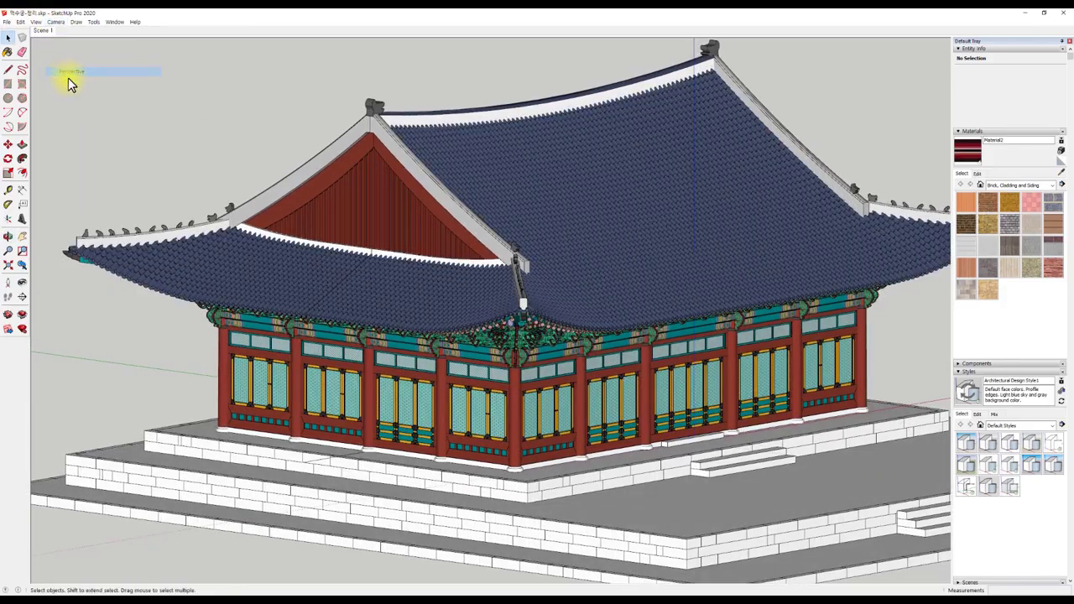
Zoom in on the corner column, orbit low under the painted brackets, and show camera options.
{"action": "scroll", "coordinate": [532, 366], "scroll_direction": "up", "scroll_amount": 2}
{"action": "scroll", "coordinate": [497, 358], "scroll_direction": "up", "scroll_amount": 3}
{"action": "scroll", "coordinate": [497, 346], "scroll_direction": "up", "scroll_amount": 3}
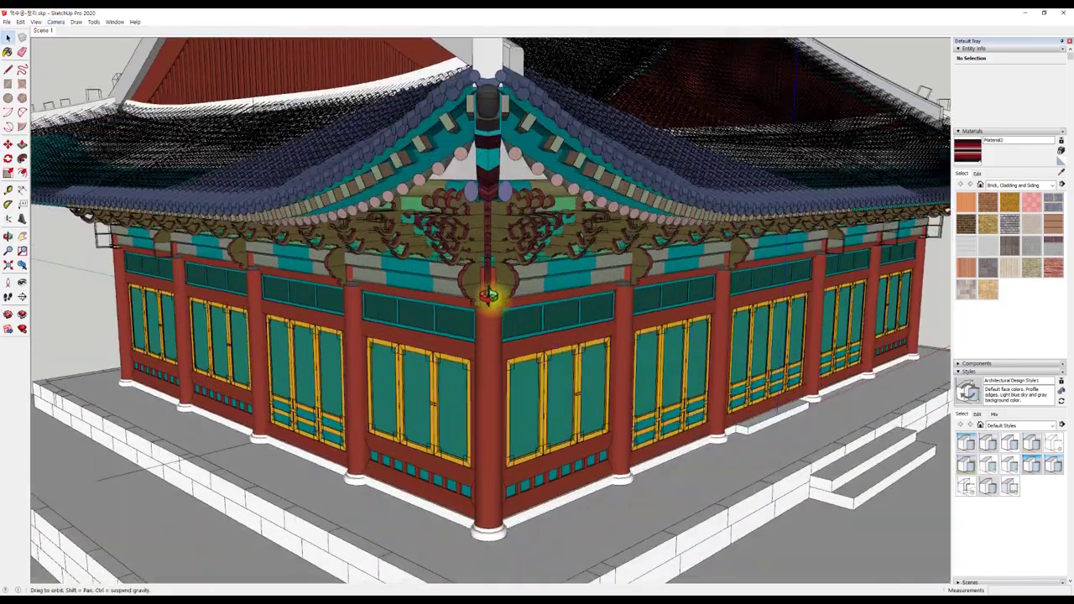
{"action": "scroll", "coordinate": [504, 331], "scroll_direction": "up", "scroll_amount": 3}
{"action": "mouse_move", "coordinate": [504, 327]}
{"action": "middle_mouse_down"}
{"action": "mouse_move", "coordinate": [561, 281]}
{"action": "mouse_move", "coordinate": [582, 312]}
{"action": "mouse_move", "coordinate": [537, 329]}
{"action": "mouse_move", "coordinate": [372, 319]}
{"action": "mouse_move", "coordinate": [458, 313]}
{"action": "mouse_move", "coordinate": [461, 343]}
{"action": "mouse_move", "coordinate": [510, 336]}
{"action": "mouse_move", "coordinate": [424, 319]}
{"action": "mouse_move", "coordinate": [427, 339]}
{"action": "middle_mouse_up"}
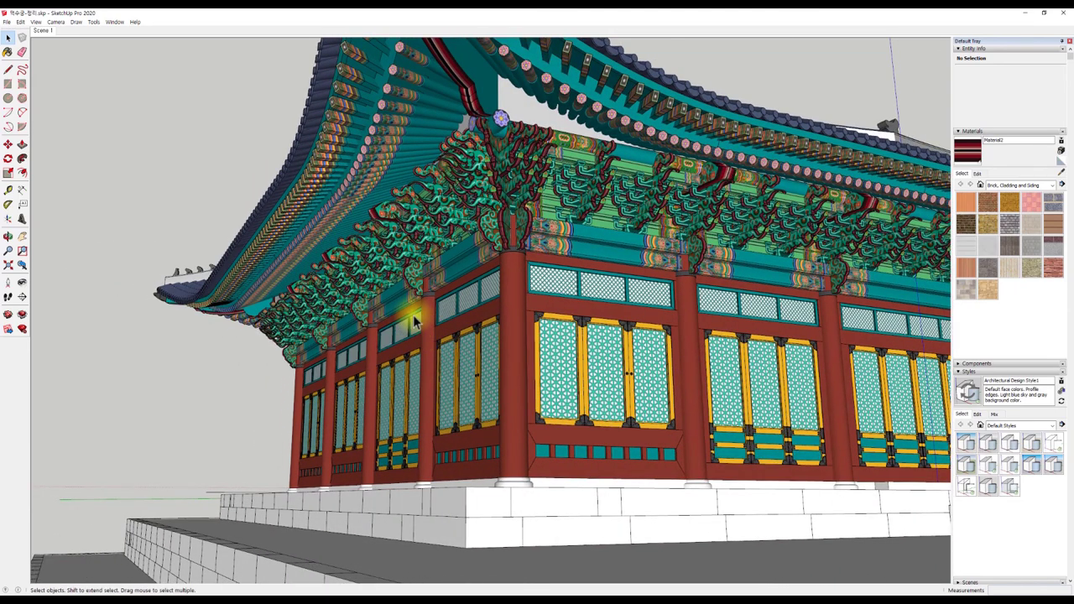
{"action": "left_click", "coordinate": [56, 22]}
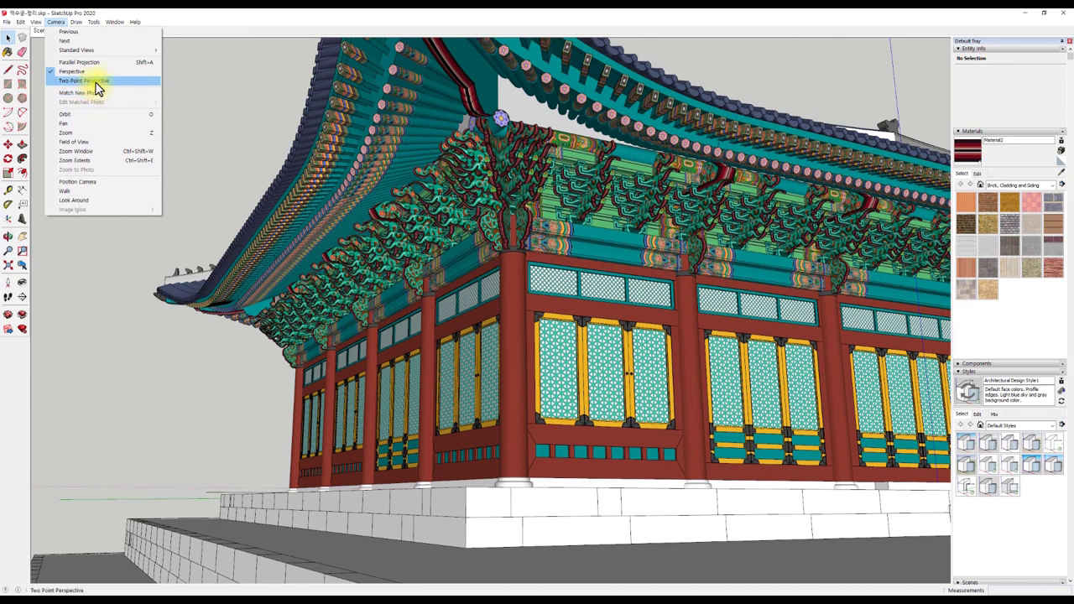
View the corner in two-point perspective panned down, then orbit back to normal perspective.
{"action": "left_click", "coordinate": [96, 81]}
{"action": "mouse_move", "coordinate": [481, 178]}
{"action": "left_mouse_down"}
{"action": "mouse_move", "coordinate": [468, 395]}
{"action": "mouse_move", "coordinate": [273, 453]}
{"action": "left_mouse_up"}
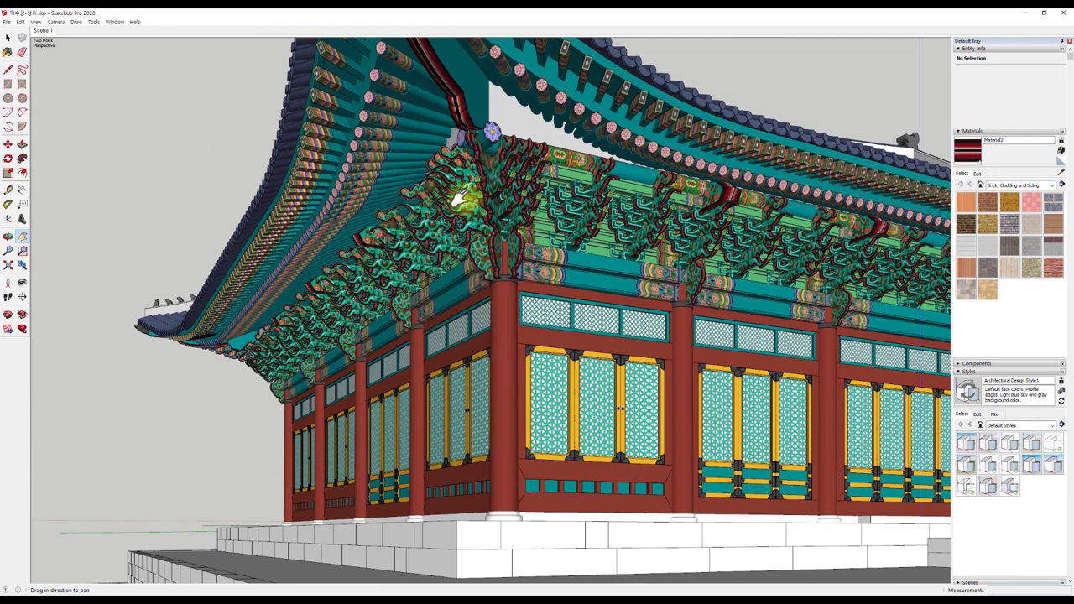
{"action": "middle_click_drag", "start_coordinate": [459, 199], "coordinate": [498, 233]}
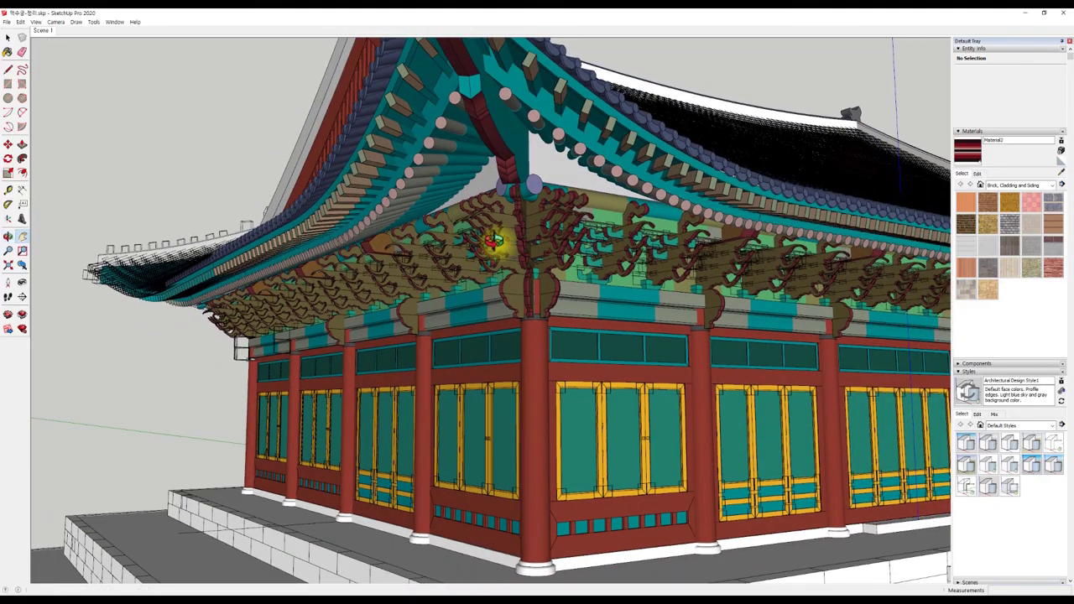
{"action": "scroll", "coordinate": [370, 256], "scroll_direction": "up", "scroll_amount": 3}
{"action": "middle_click_drag", "start_coordinate": [370, 256], "coordinate": [5, 18]}
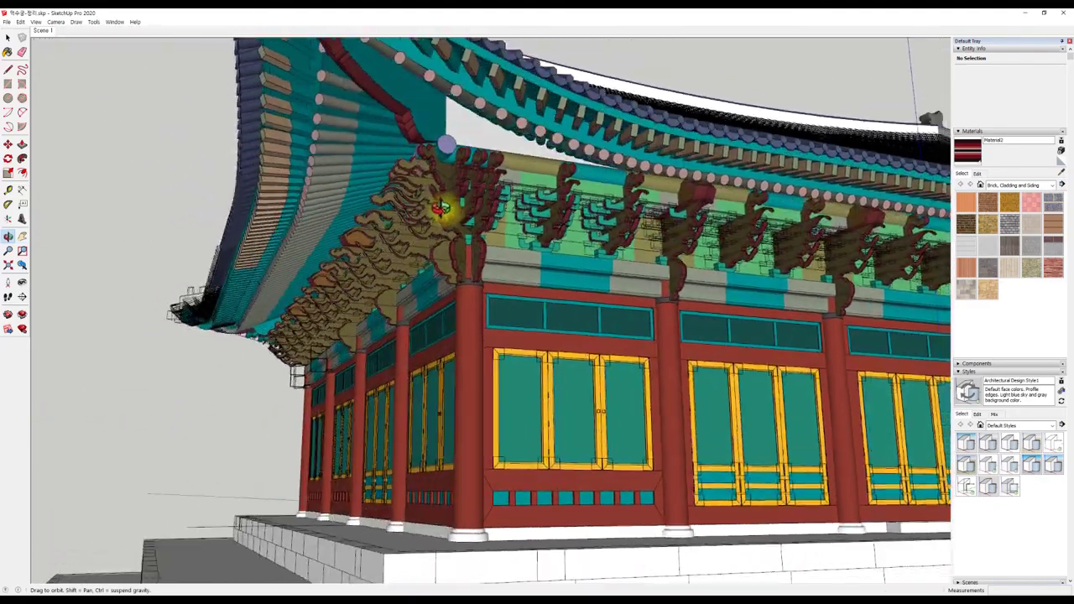
Reapply two-point perspective and pan down to show the base platform.
{"action": "left_click", "coordinate": [37, 22]}
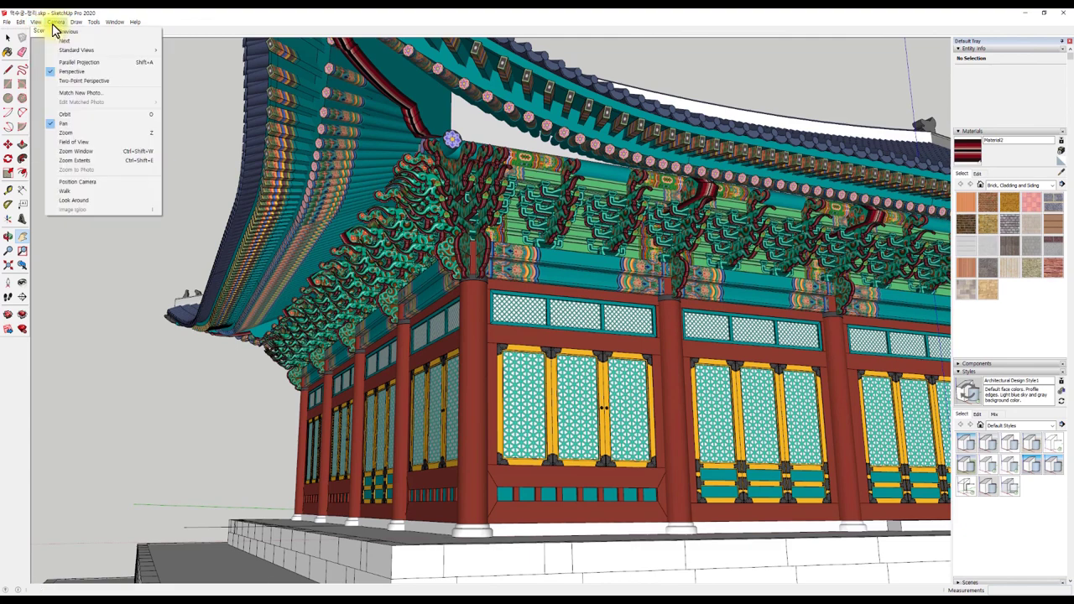
{"action": "left_click", "coordinate": [84, 81]}
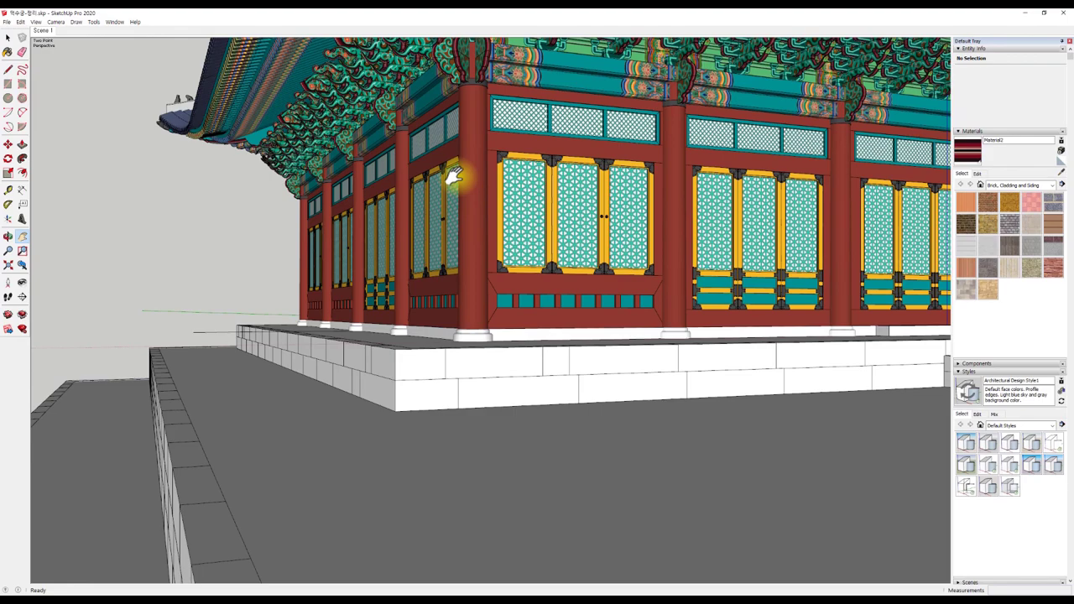
{"action": "mouse_move", "coordinate": [431, 139]}
{"action": "left_mouse_down"}
{"action": "mouse_move", "coordinate": [386, 248]}
{"action": "mouse_move", "coordinate": [487, 331]}
{"action": "mouse_move", "coordinate": [481, 321]}
{"action": "left_mouse_up"}
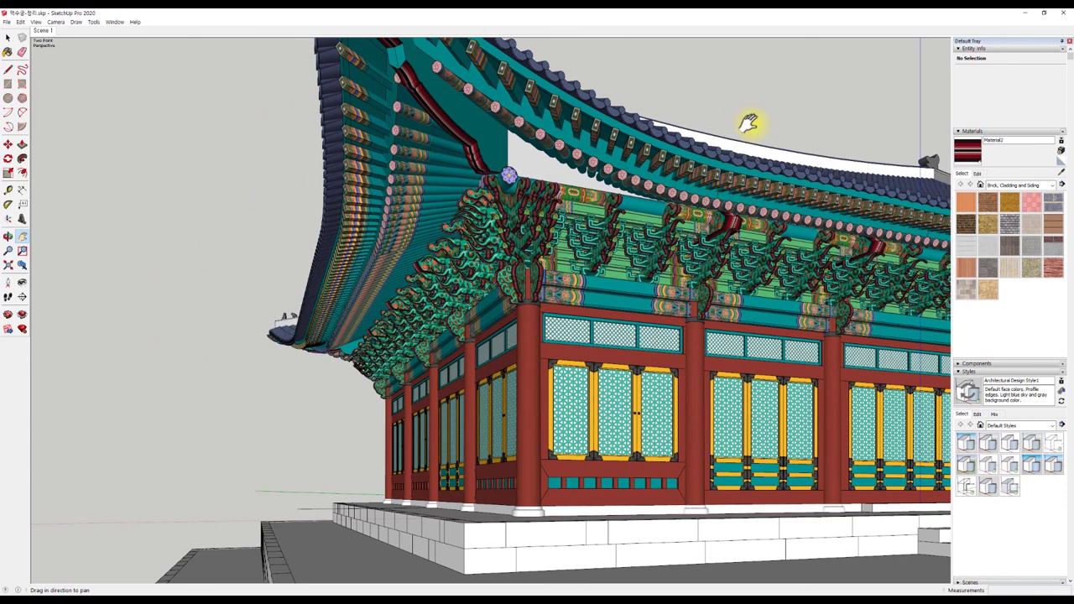
Orbit to show the gable roof, then restore two-point perspective.
{"action": "left_click", "coordinate": [57, 27]}
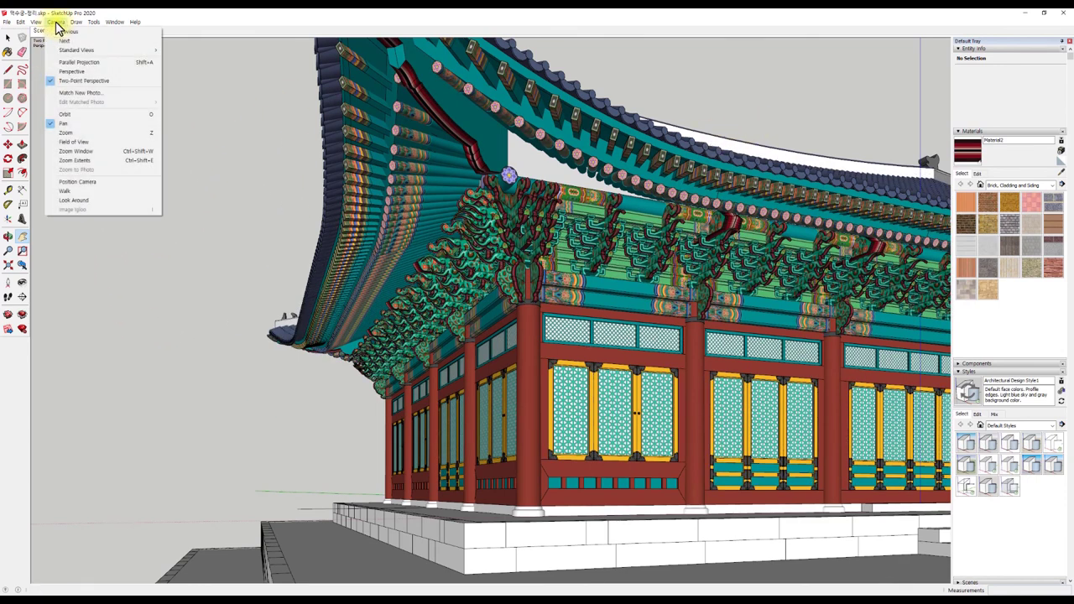
{"action": "left_click", "coordinate": [450, 223]}
{"action": "middle_click_drag", "start_coordinate": [343, 228], "coordinate": [400, 242]}
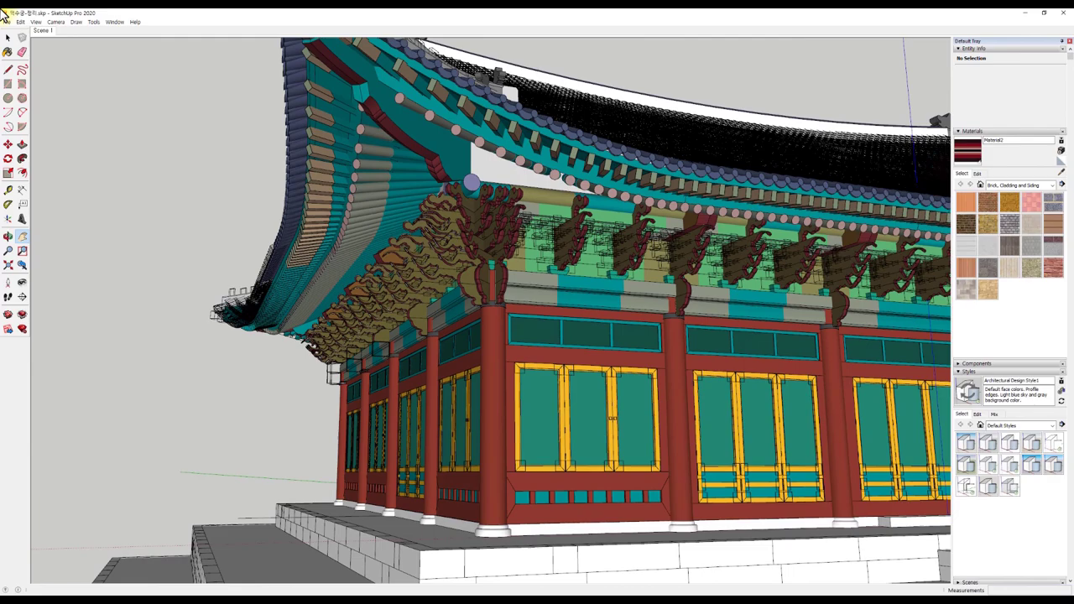
{"action": "left_click", "coordinate": [57, 23]}
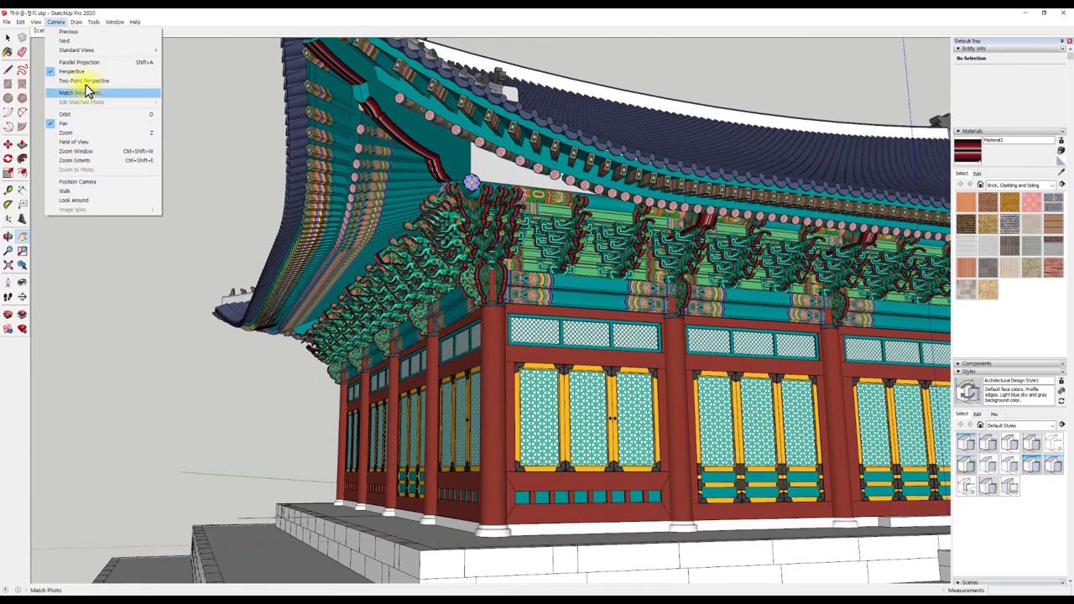
{"action": "left_click", "coordinate": [84, 80]}
Orbit to closer angles, keeping two-point perspective, and pan down toward the base.
{"action": "mouse_move", "coordinate": [492, 240]}
{"action": "middle_mouse_down"}
{"action": "mouse_move", "coordinate": [506, 334]}
{"action": "mouse_move", "coordinate": [44, 15]}
{"action": "middle_mouse_up"}
{"action": "left_click", "coordinate": [57, 23]}
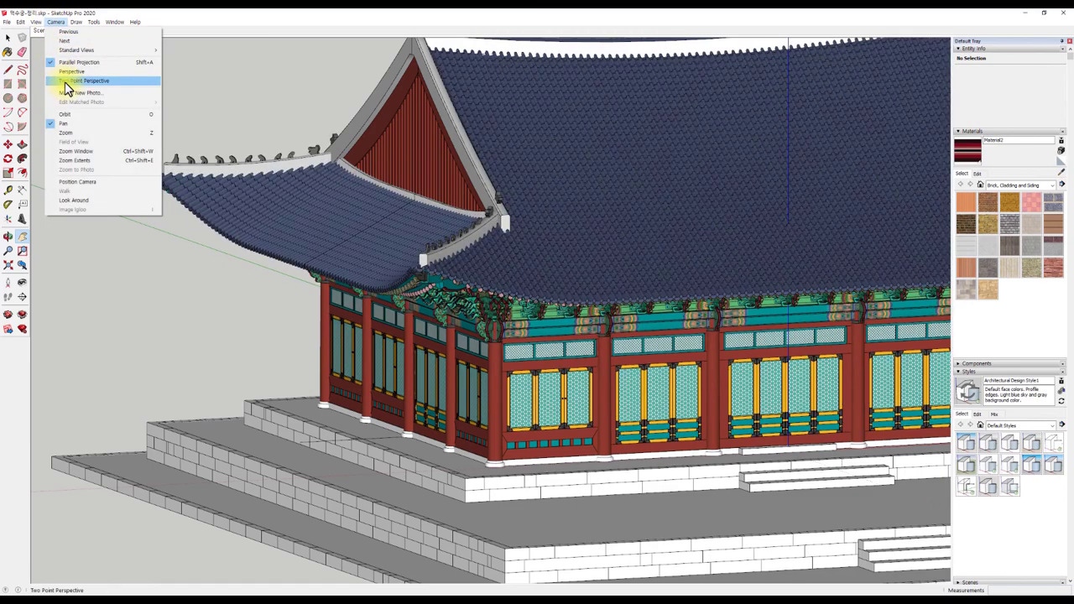
{"action": "left_click", "coordinate": [64, 81]}
{"action": "mouse_move", "coordinate": [70, 89]}
{"action": "middle_mouse_down"}
{"action": "mouse_move", "coordinate": [537, 309]}
{"action": "mouse_move", "coordinate": [547, 251]}
{"action": "mouse_move", "coordinate": [595, 304]}
{"action": "mouse_move", "coordinate": [492, 307]}
{"action": "mouse_move", "coordinate": [264, 192]}
{"action": "middle_mouse_up"}
{"action": "left_click", "coordinate": [55, 22]}
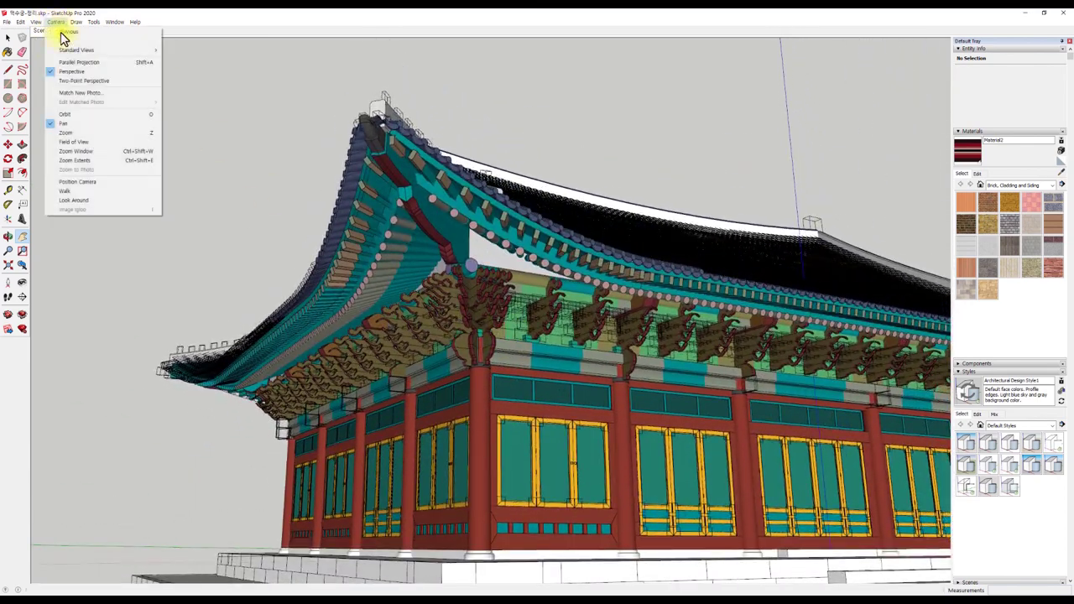
{"action": "left_click", "coordinate": [74, 87]}
{"action": "mouse_move", "coordinate": [355, 243]}
{"action": "middle_mouse_down", "text": "shift"}
{"action": "mouse_move", "coordinate": [479, 380]}
{"action": "mouse_move", "coordinate": [456, 408]}
{"action": "mouse_move", "coordinate": [211, 360]}
{"action": "middle_mouse_up", "text": "shift"}
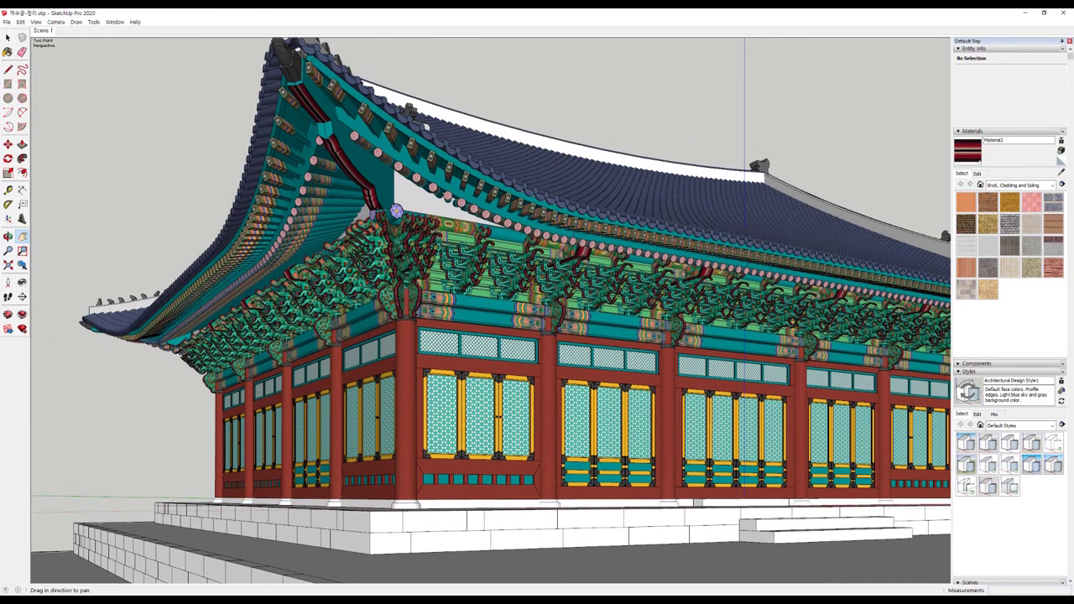